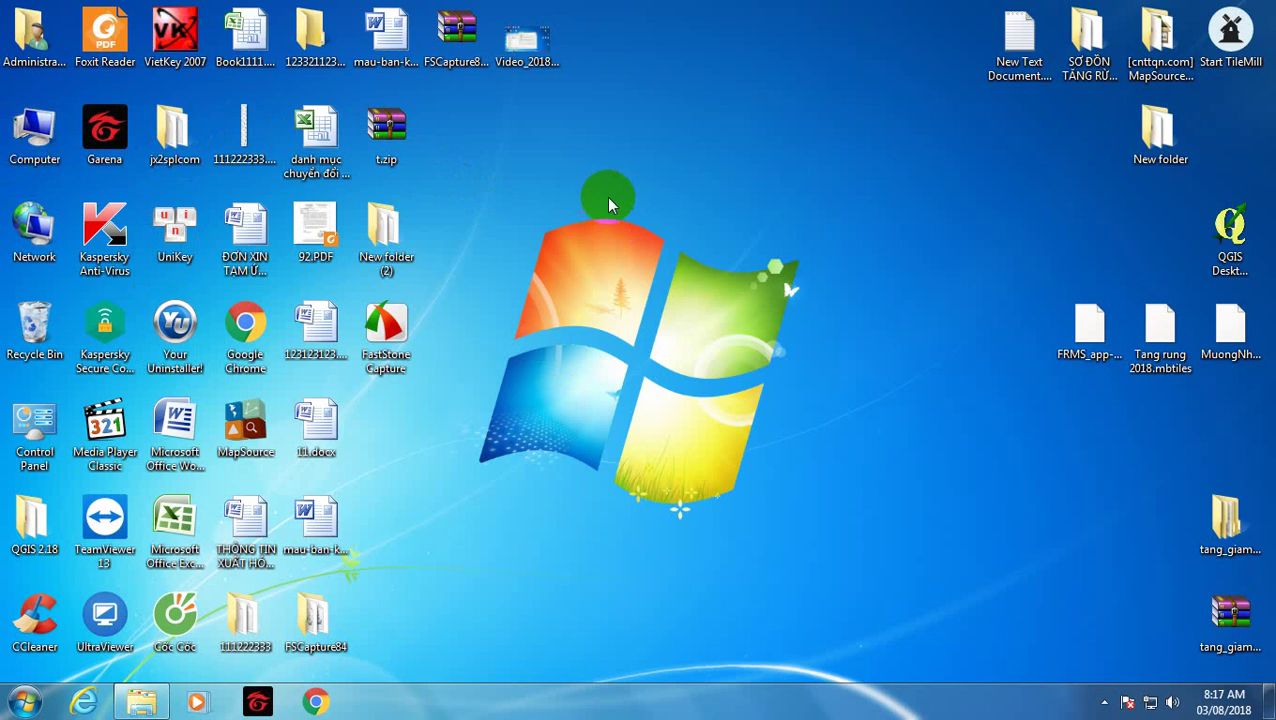
click(3, 125)
click(501, 191)
click(63, 146)
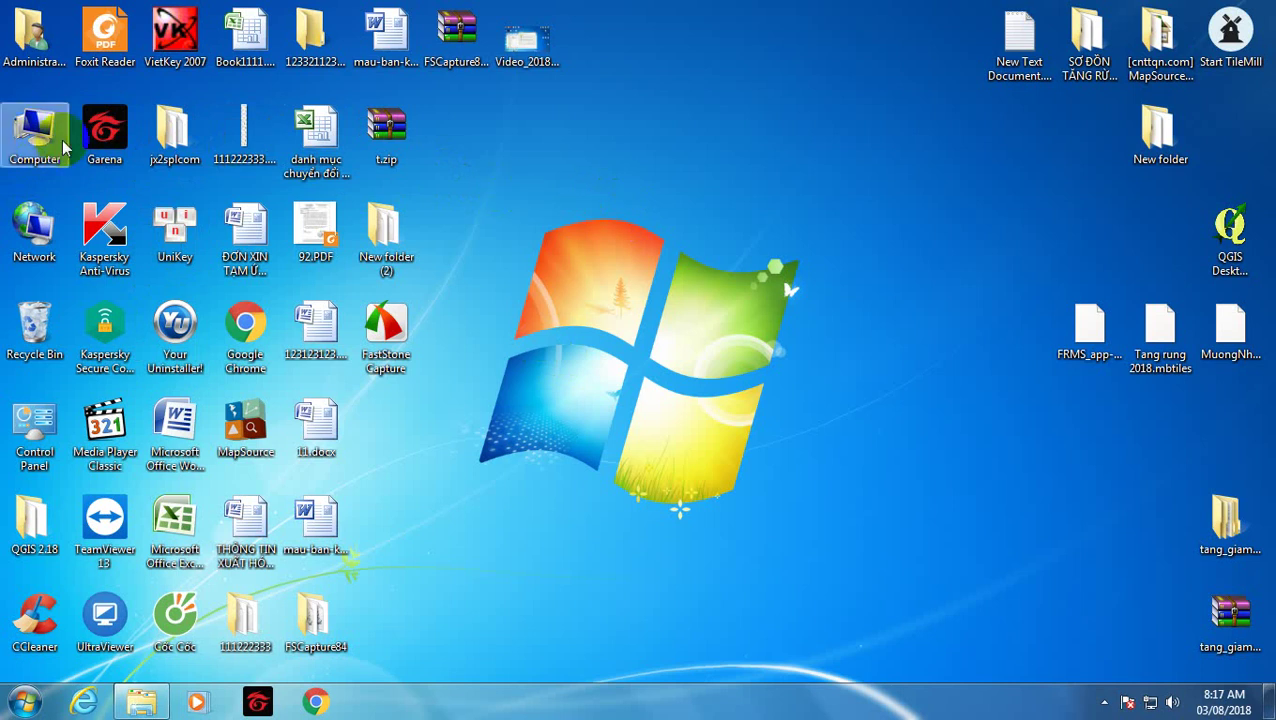
click(244, 135)
click(579, 143)
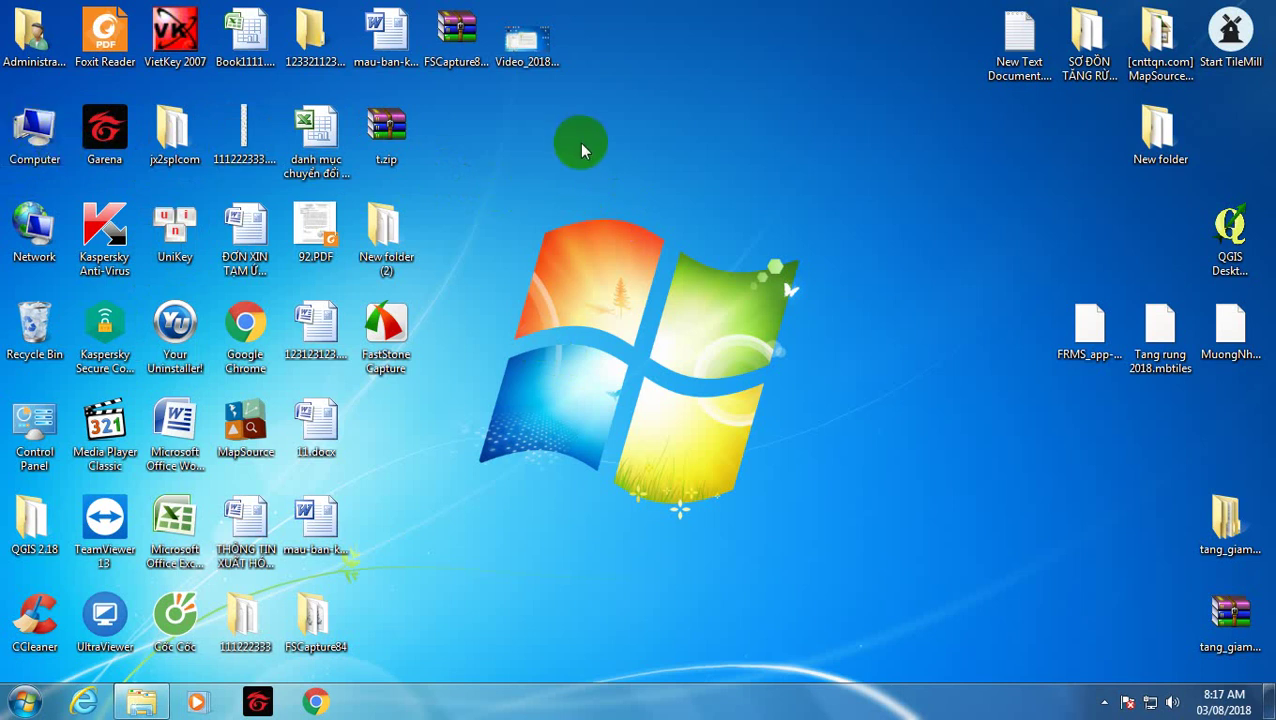
click(3, 150)
click(45, 143)
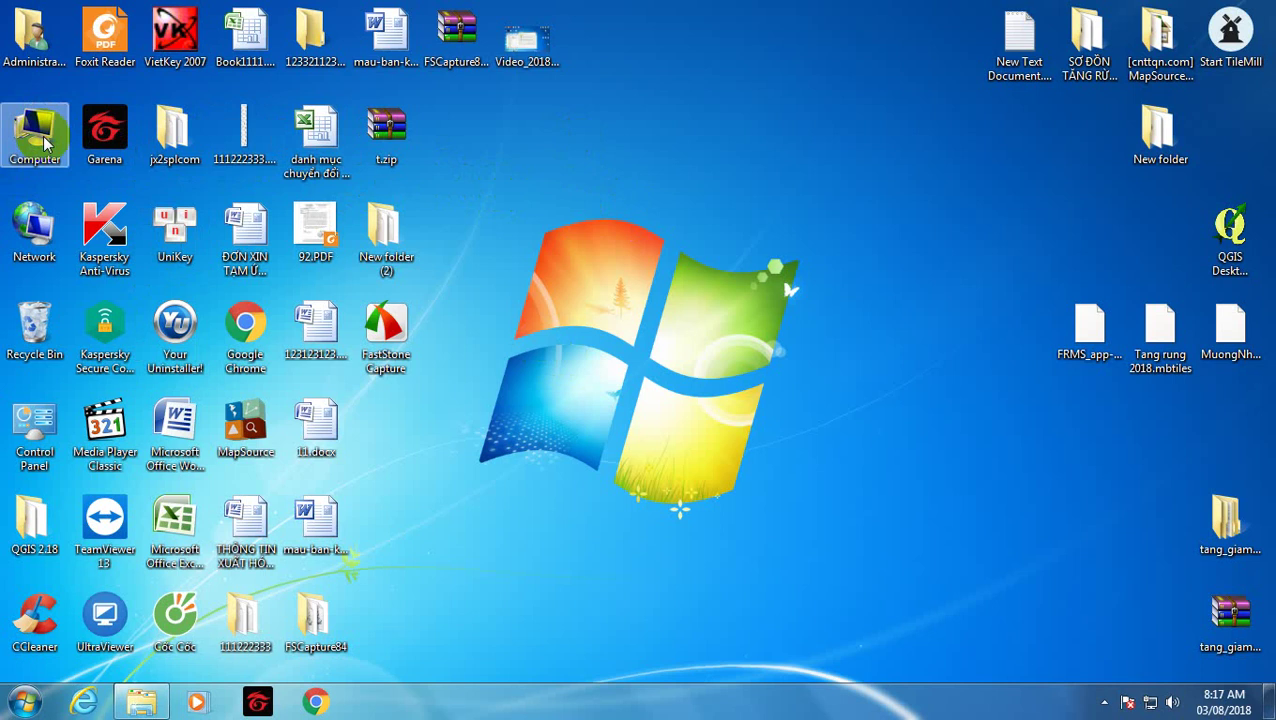
click(463, 197)
Open the MiPro-v1500-eval folder inside mapinfo\map 15 on the GIAI TRI (E:) drive.
click(34, 128)
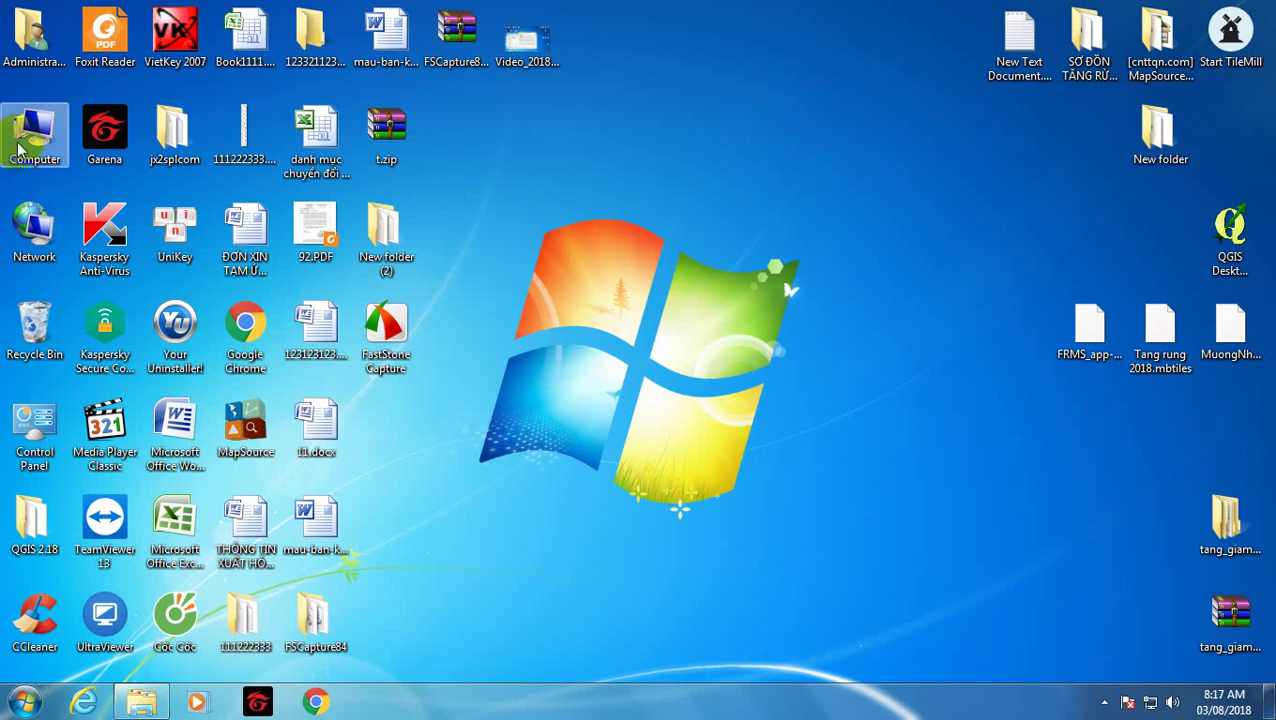
double_click(34, 128)
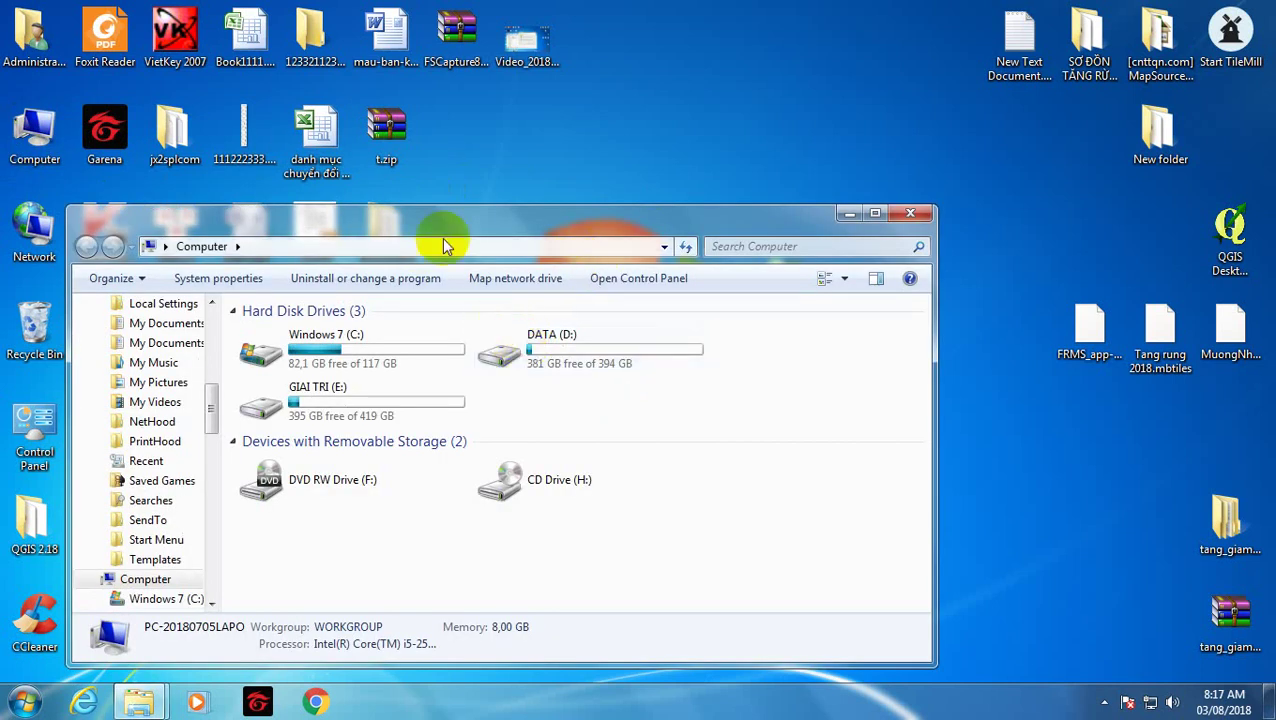
drag(442, 237, 572, 110)
drag(654, 540, 661, 632)
double_click(441, 287)
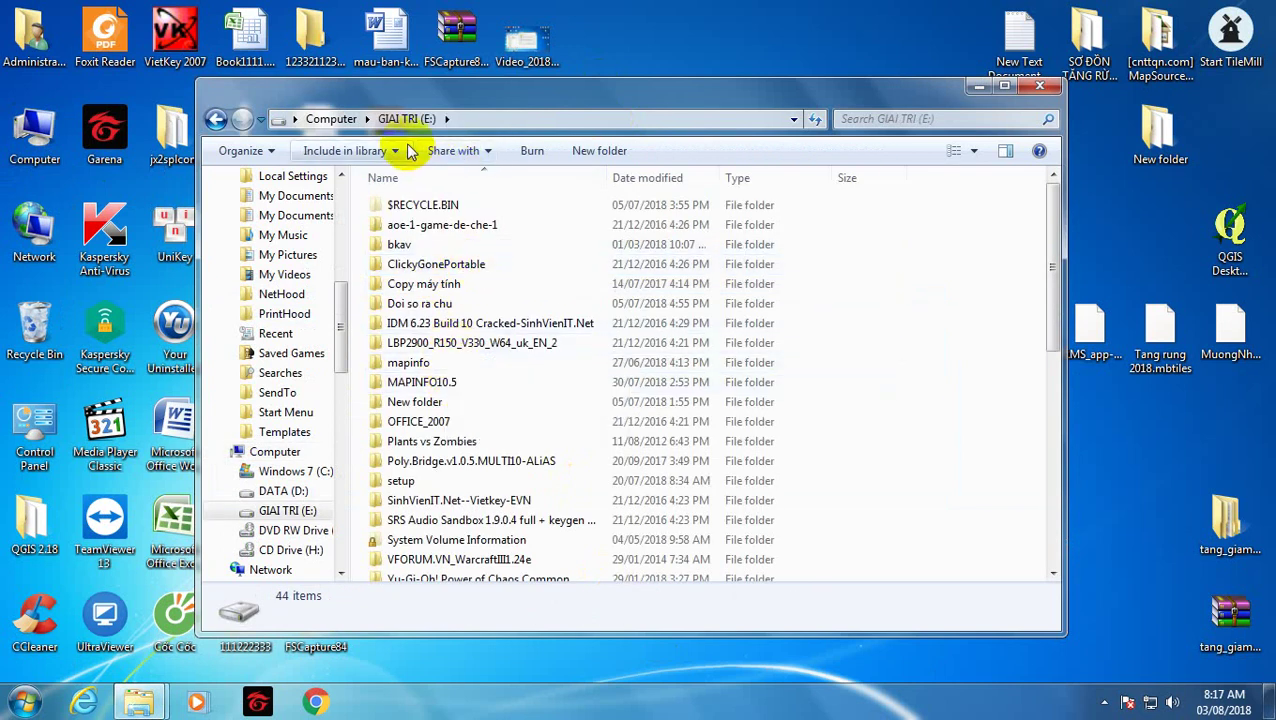
double_click(441, 364)
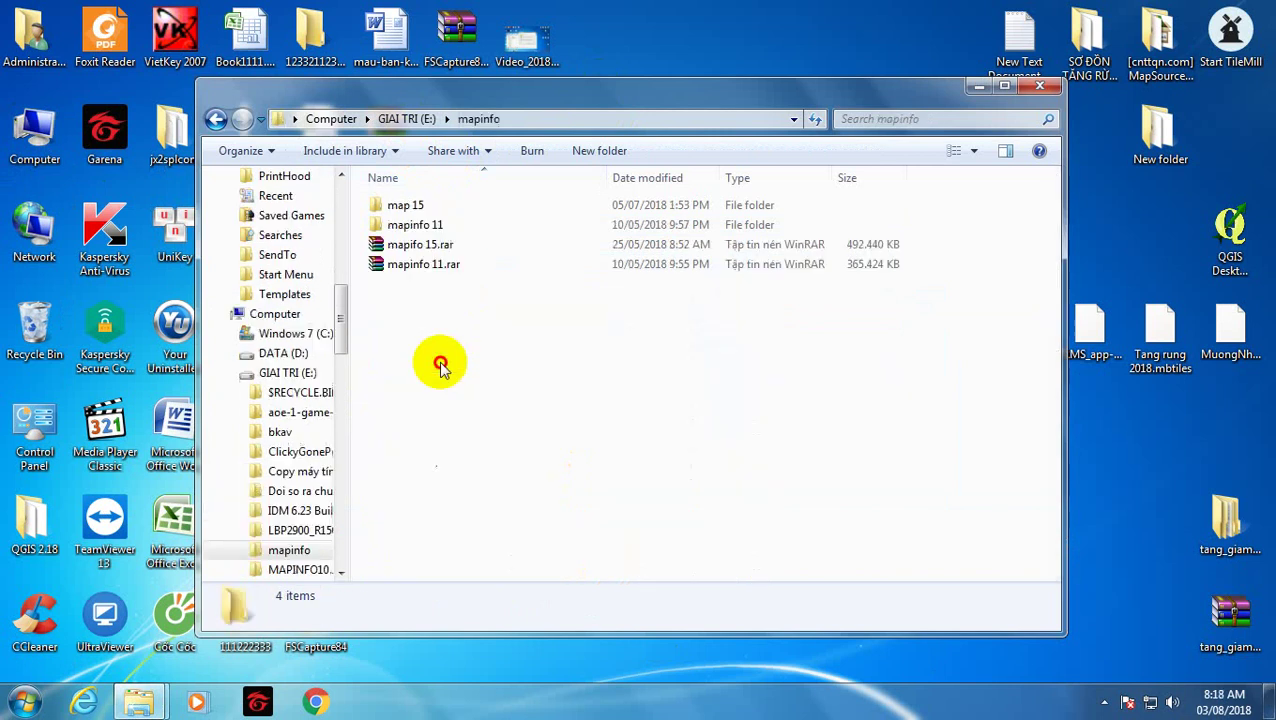
click(415, 207)
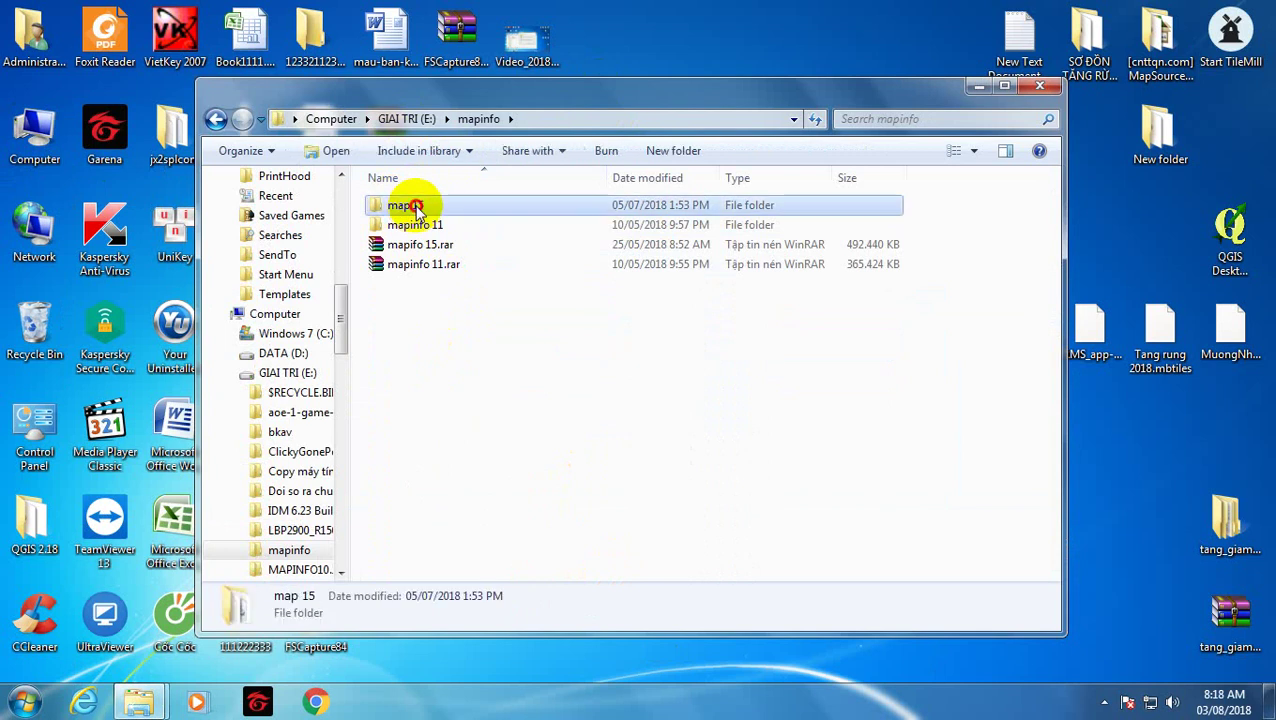
double_click(415, 207)
double_click(455, 207)
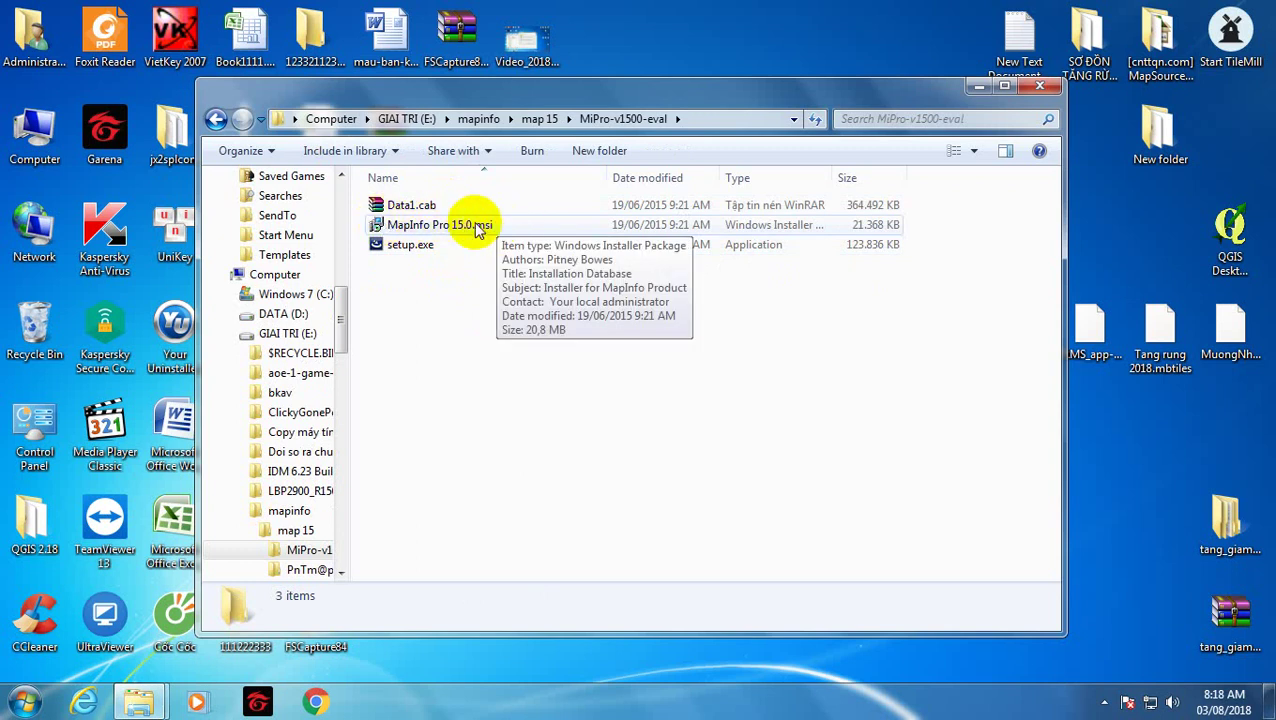
Launch the MapInfo Pro 15.0.msi installer and accept the terms of its license agreement.
double_click(478, 228)
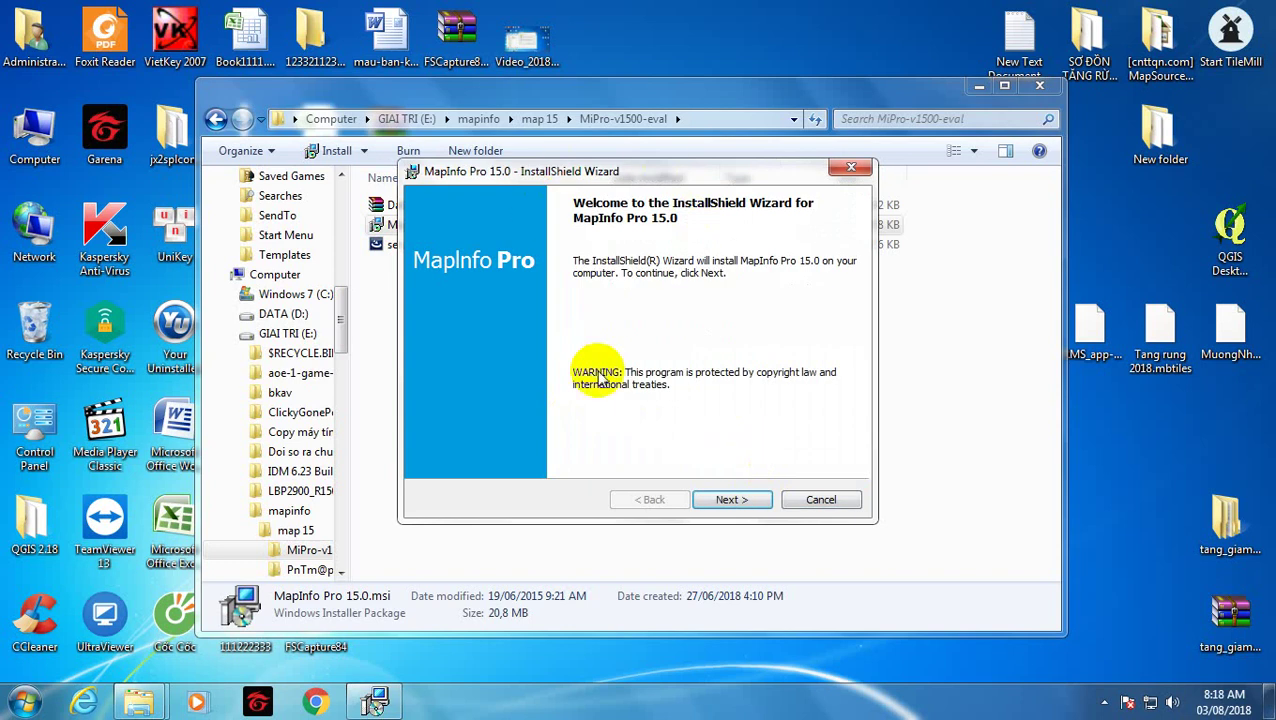
click(738, 502)
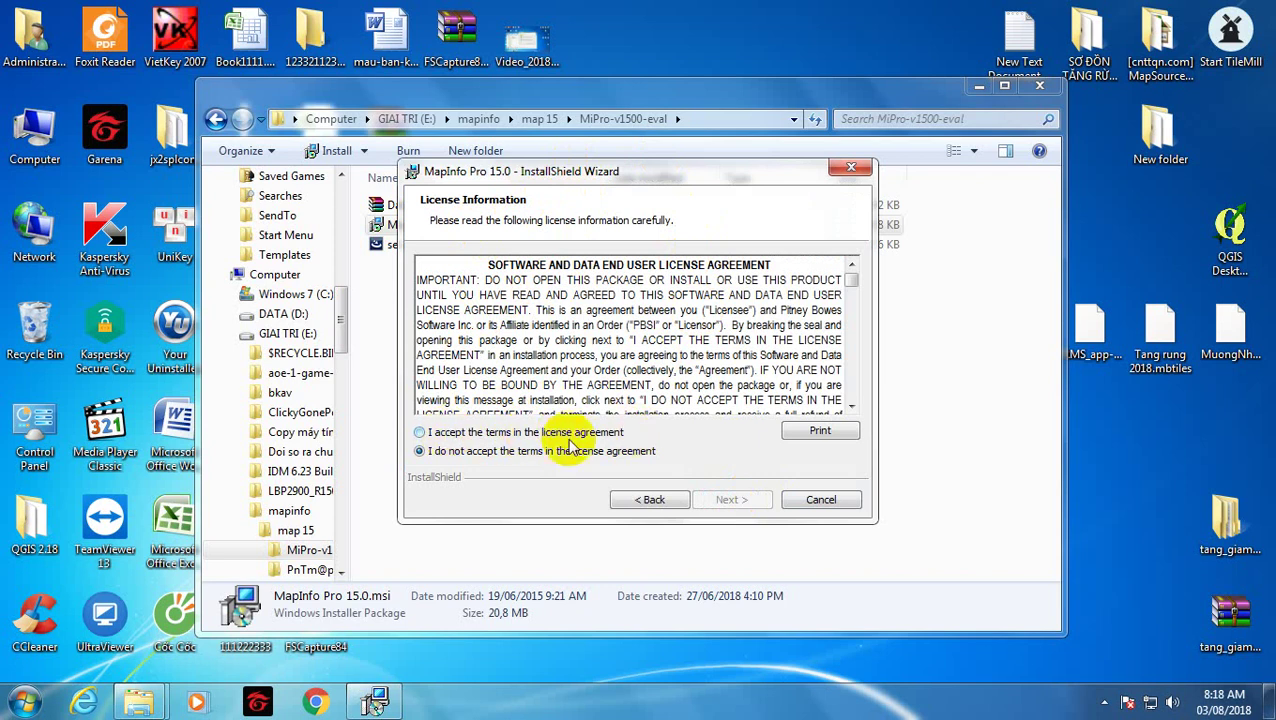
click(420, 432)
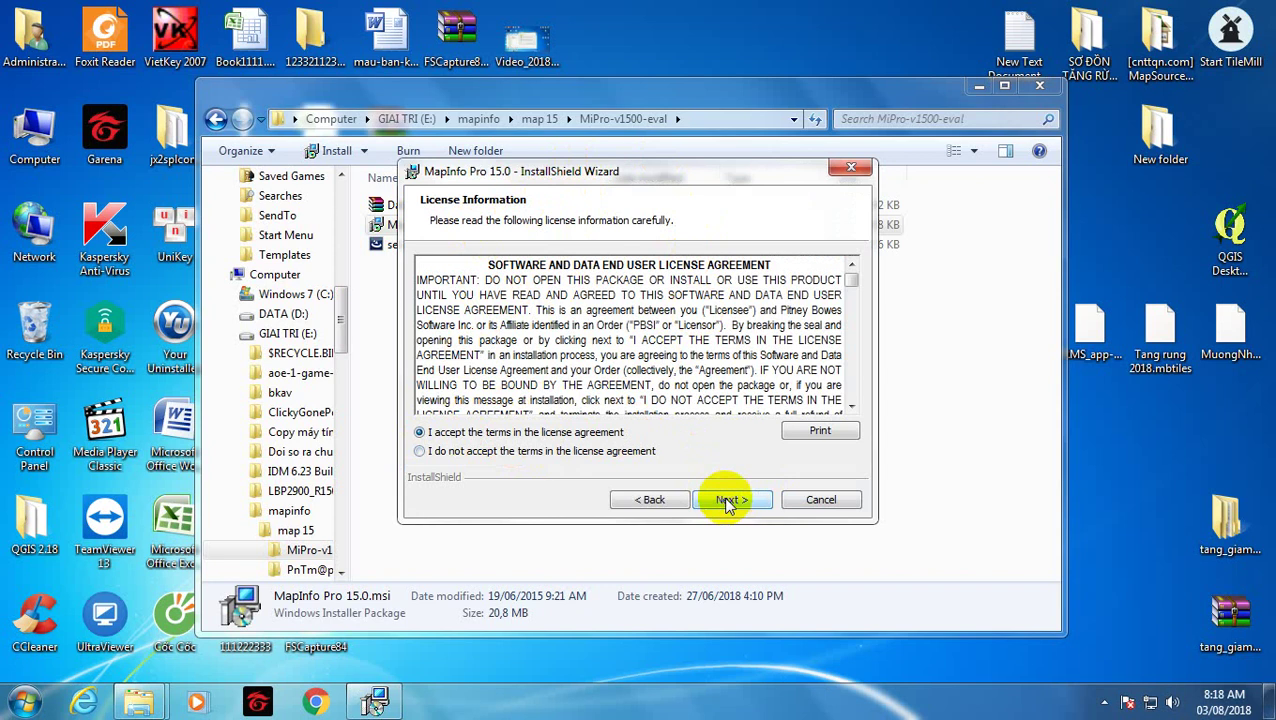
click(729, 500)
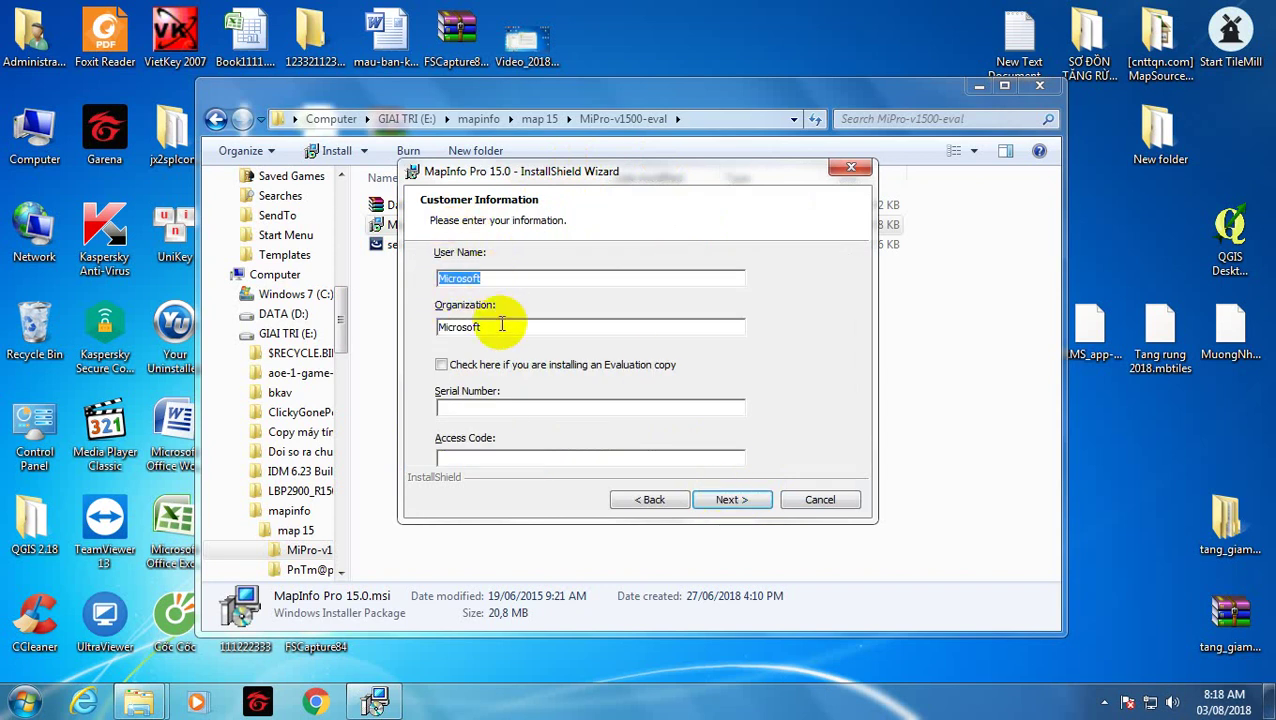
Install MapInfo Pro 15.0 as an evaluation copy, with the Typical setup type and the default destination folder.
click(442, 366)
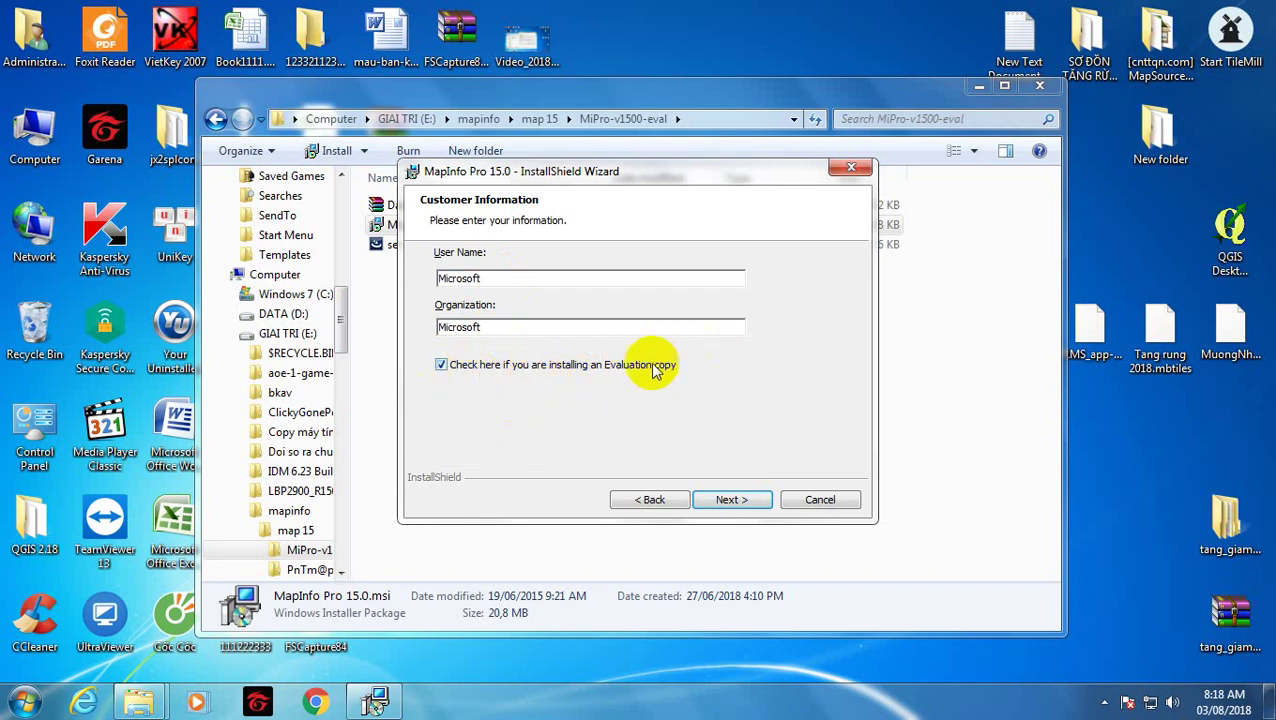
click(734, 497)
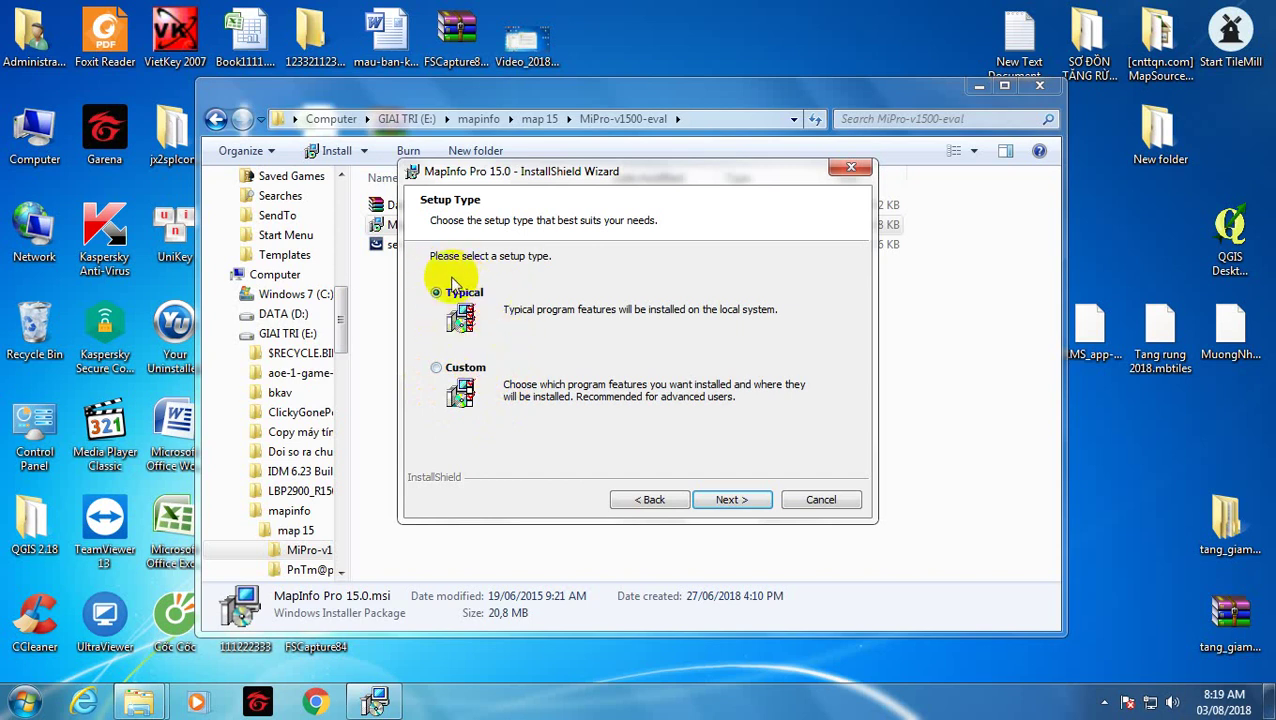
click(731, 499)
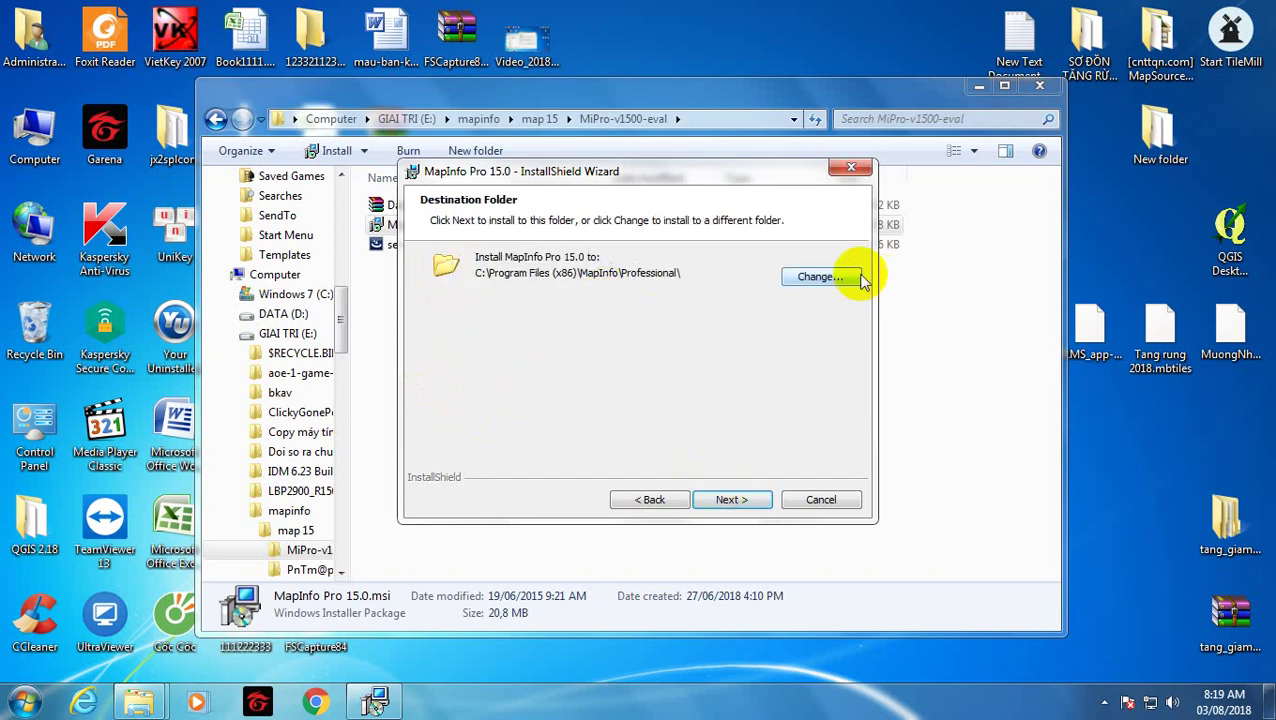
click(731, 499)
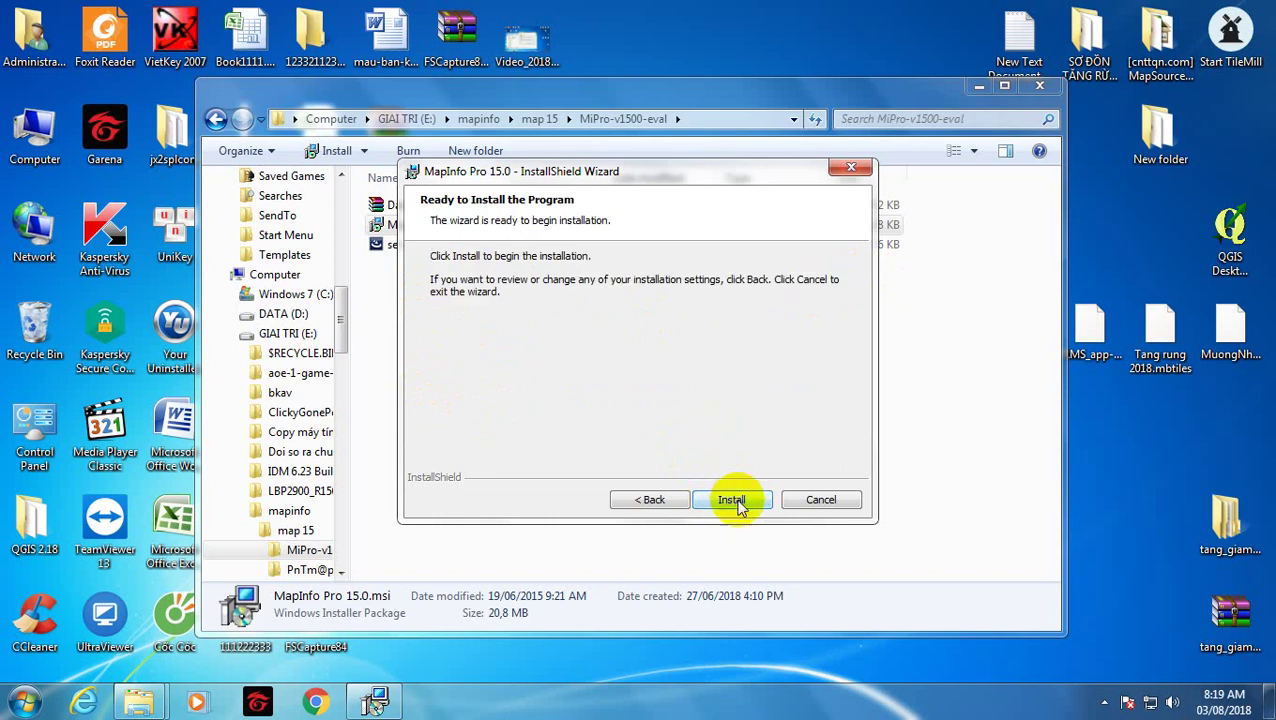
click(736, 505)
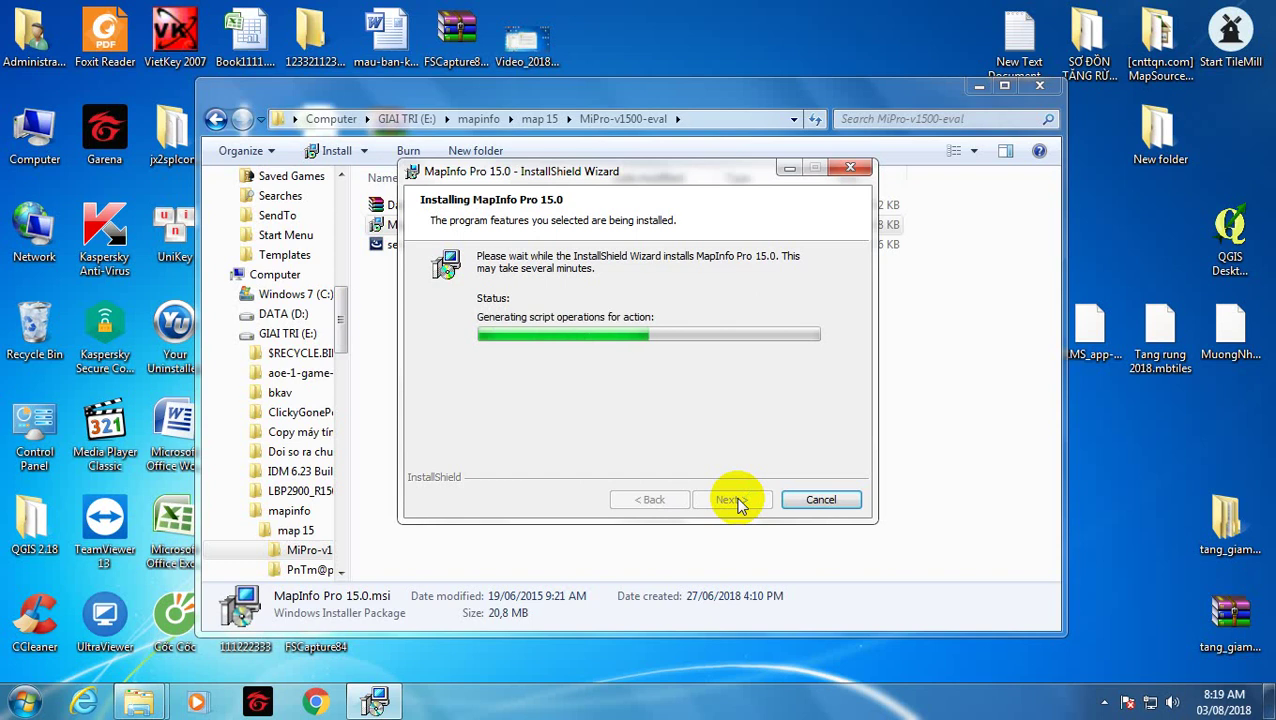
Decline the website check for product updates, then finish the installation wizard and close the folder window.
click(1104, 702)
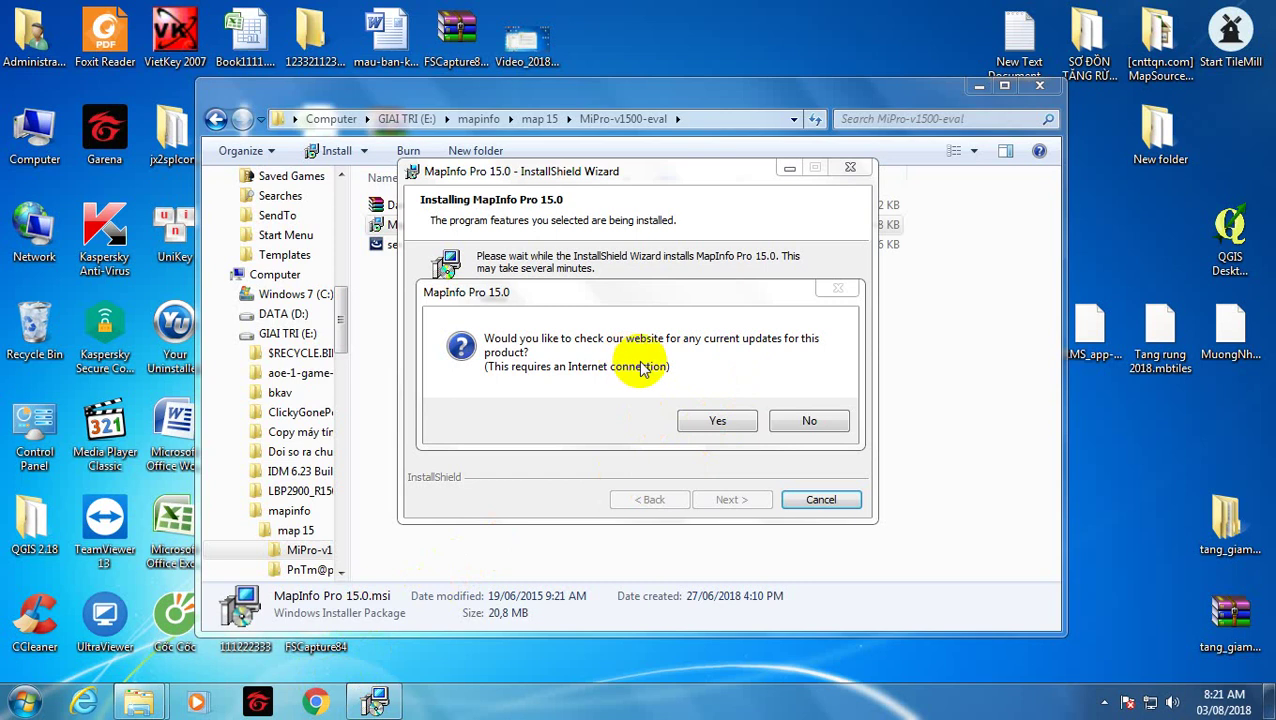
click(805, 422)
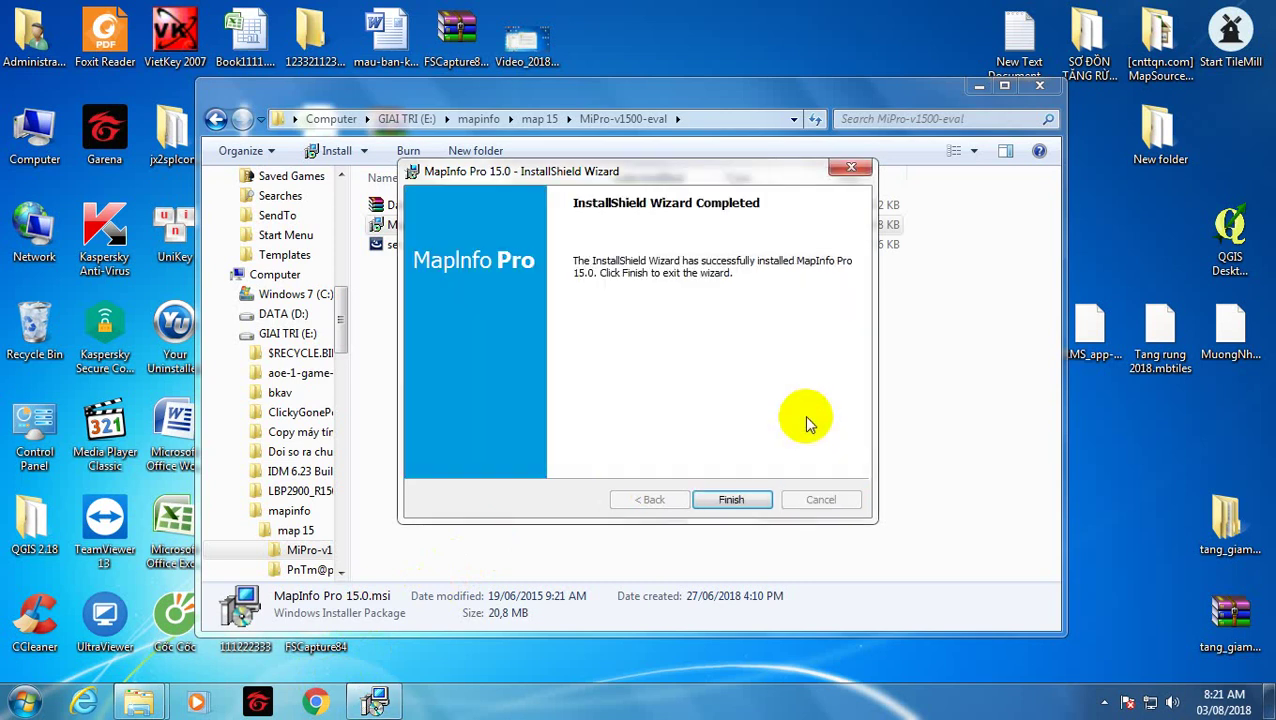
click(742, 502)
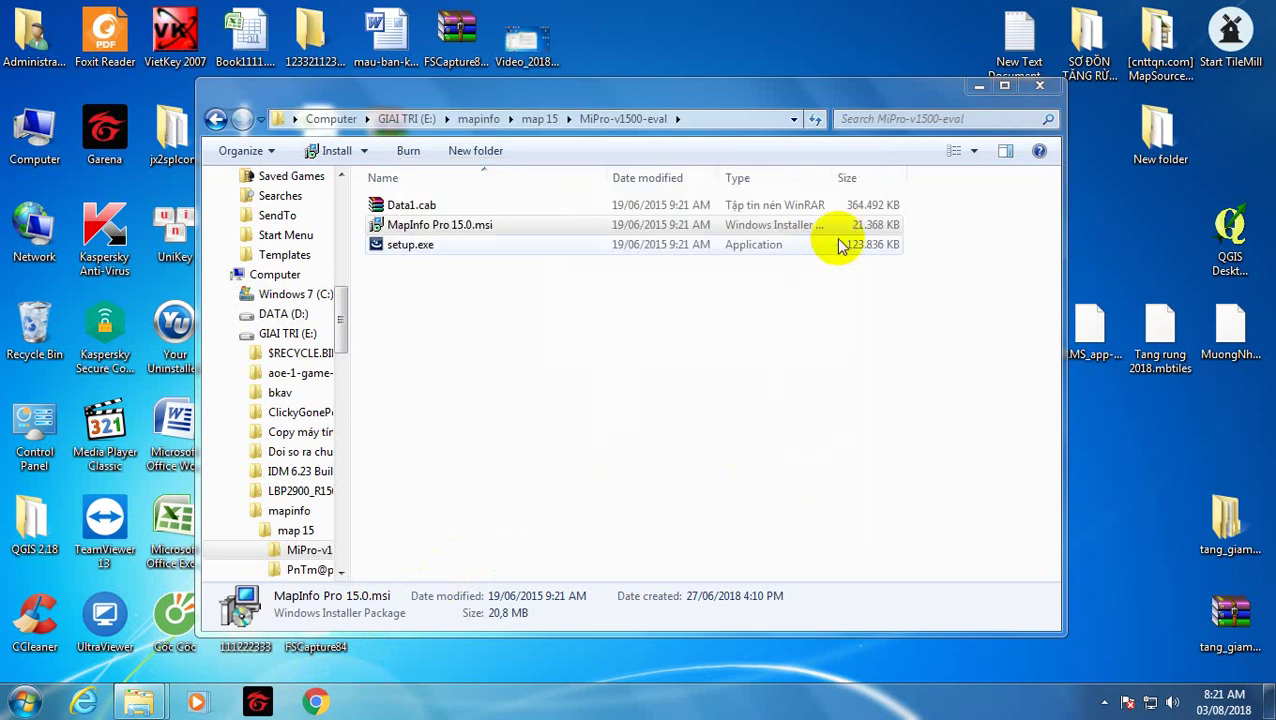
click(1039, 85)
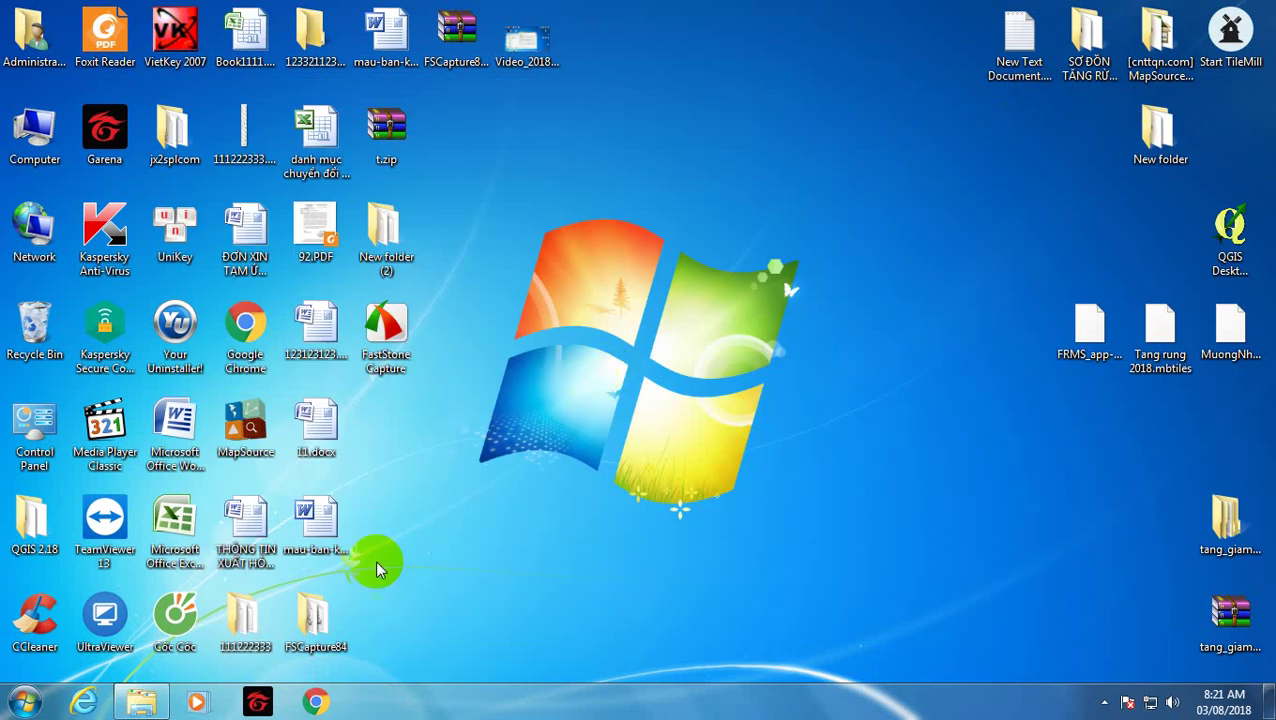
click(24, 702)
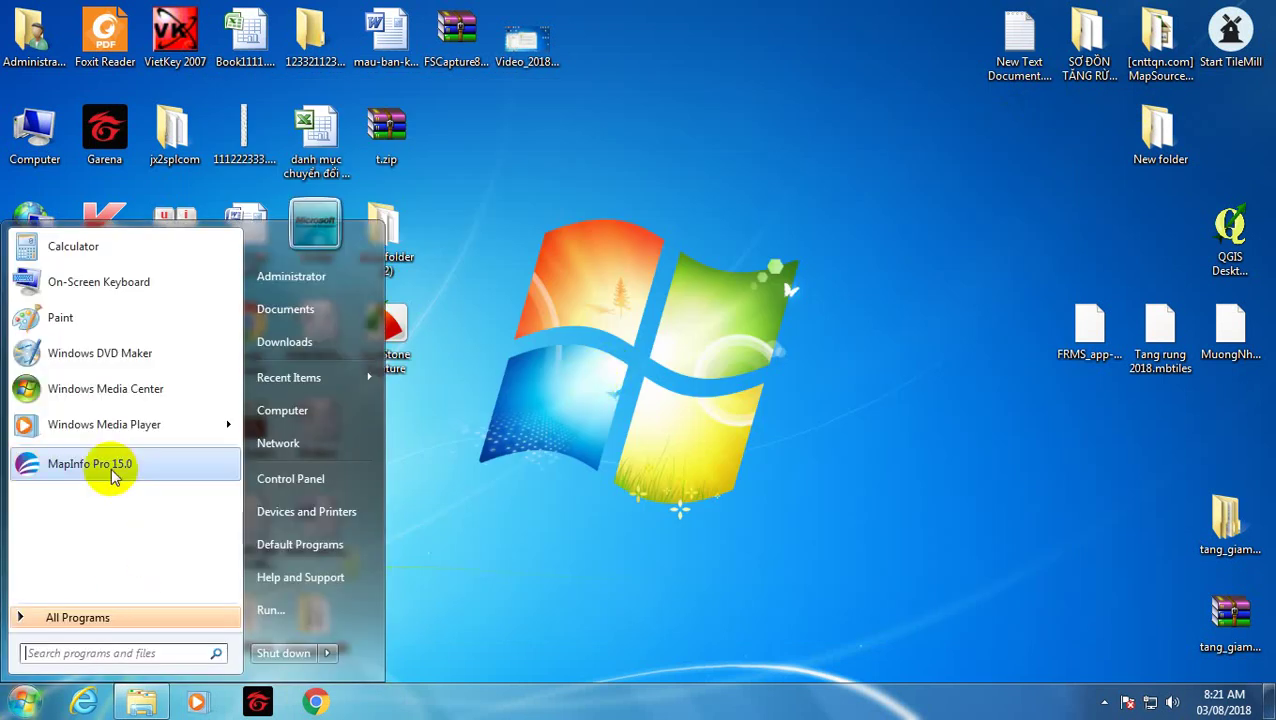
click(98, 608)
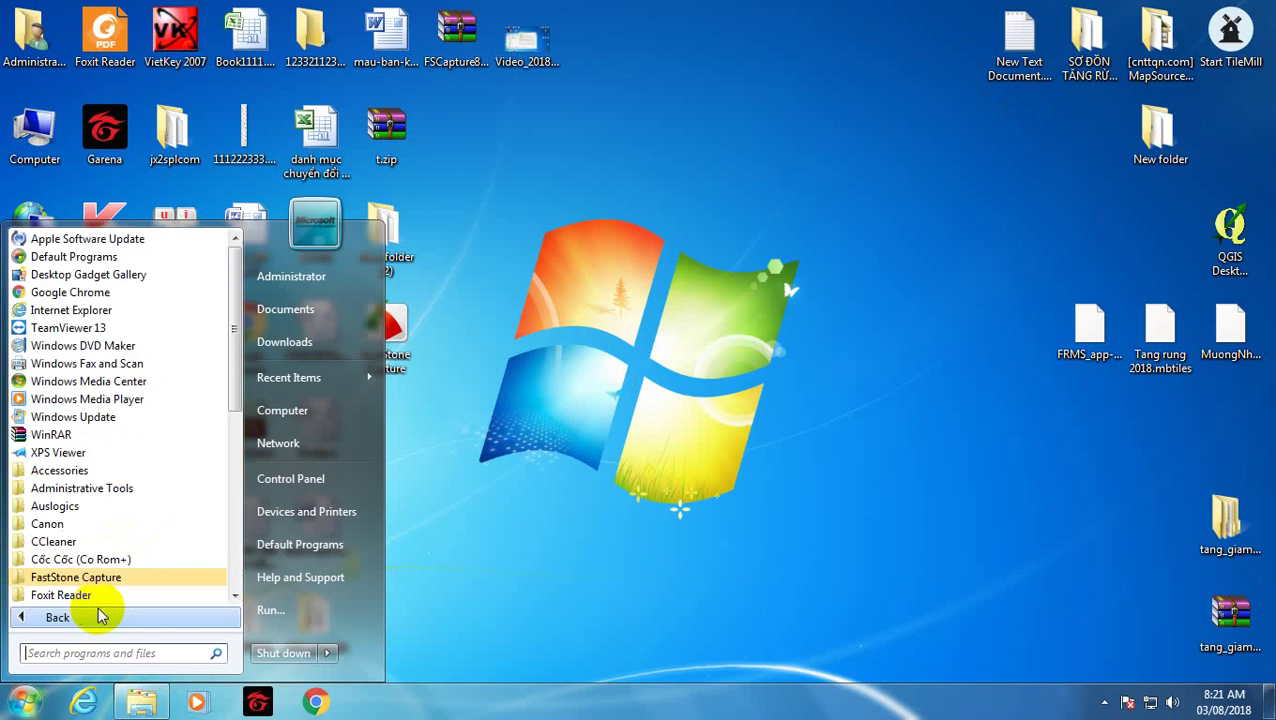
drag(229, 320, 236, 470)
click(88, 474)
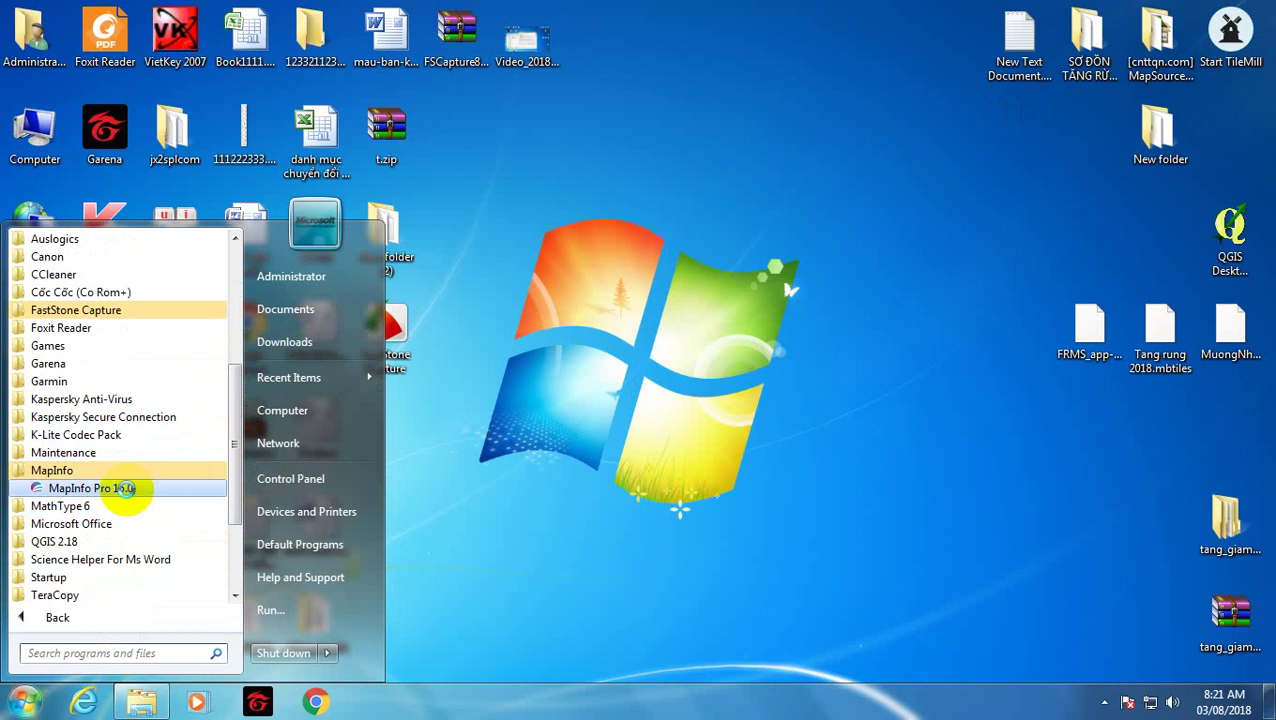
right_click(127, 488)
key(Escape)
Create a desktop shortcut for MapInfo Pro 15.0 from the MapInfo program group and place it beside t.zip.
click(22, 702)
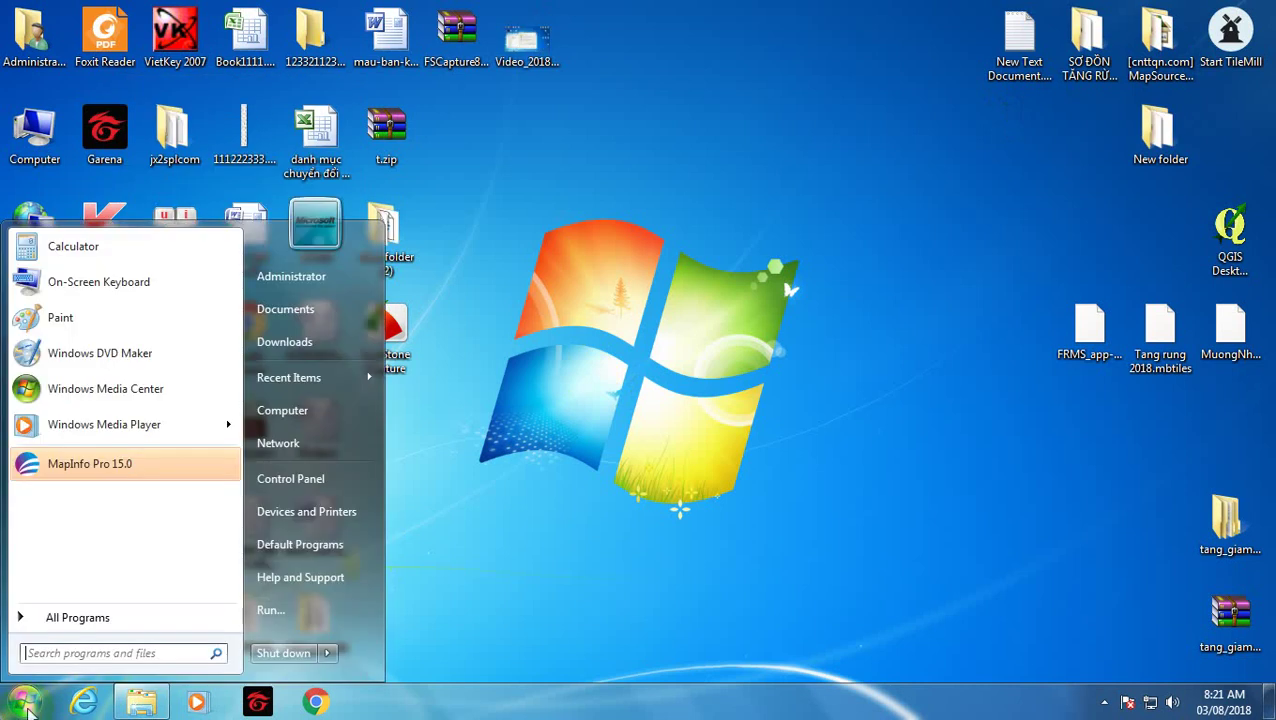
click(80, 617)
scroll(222, 440, down, 5)
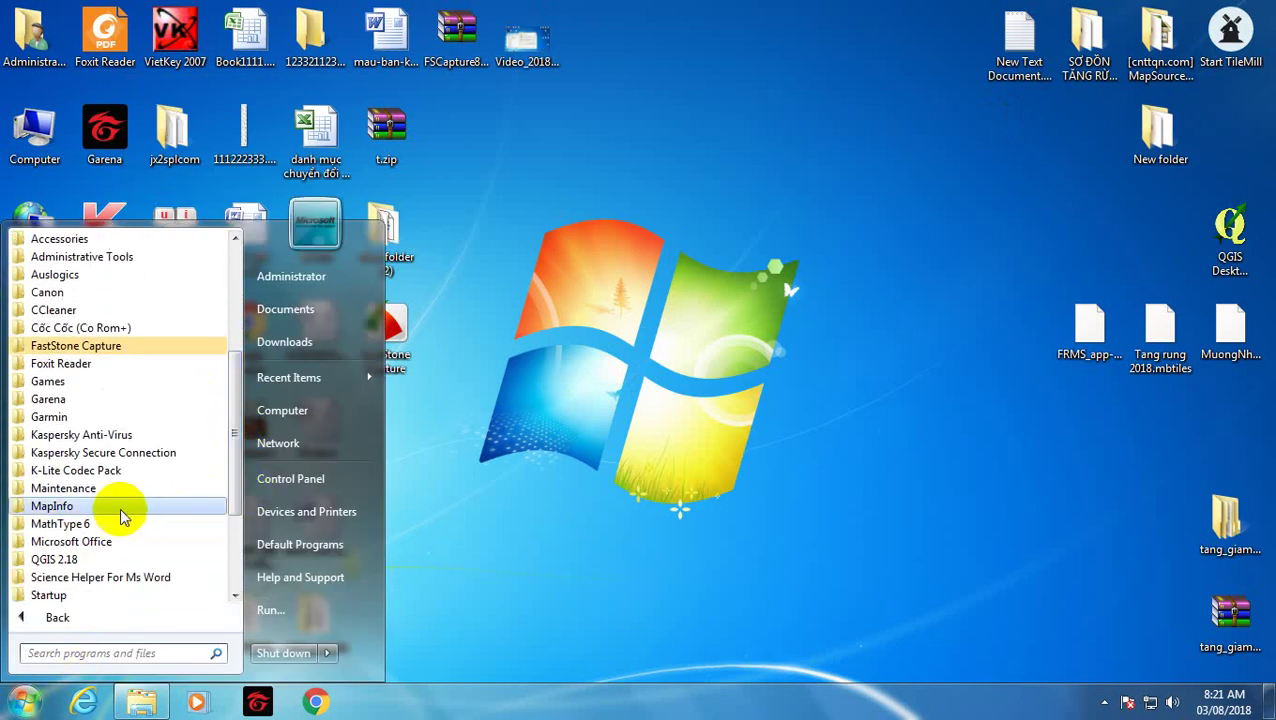
right_click(118, 514)
click(40, 505)
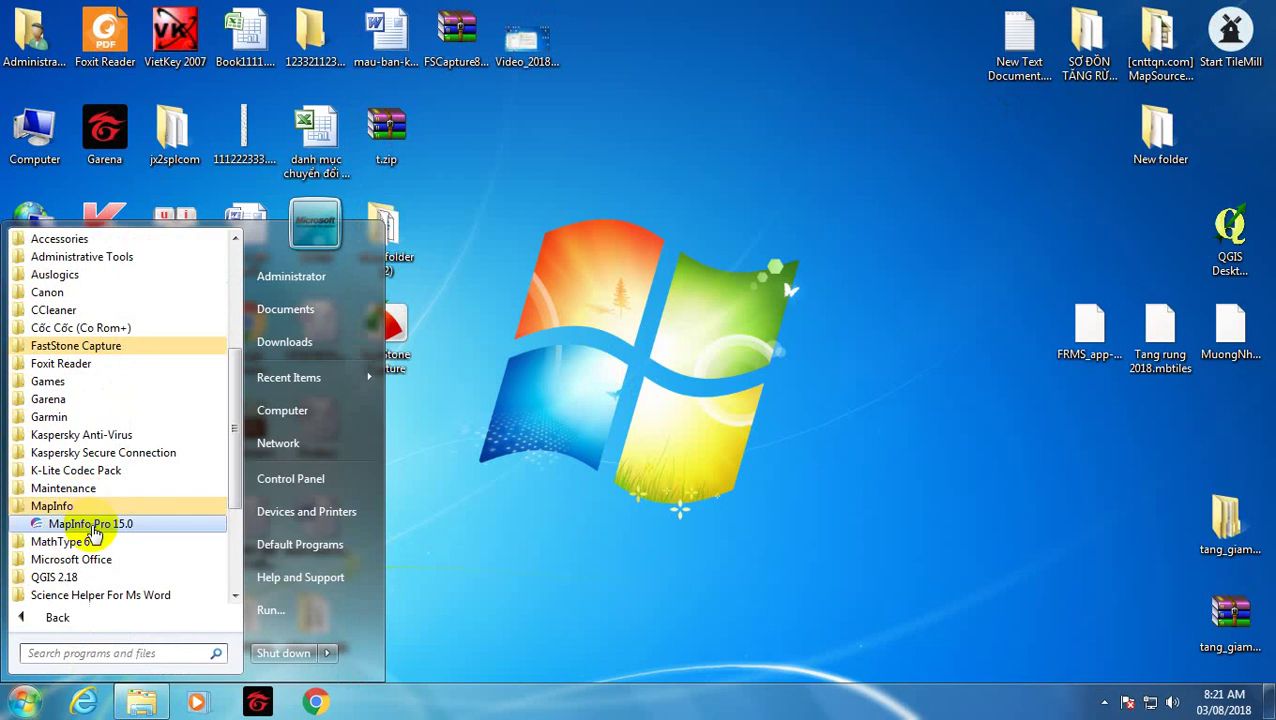
right_click(88, 521)
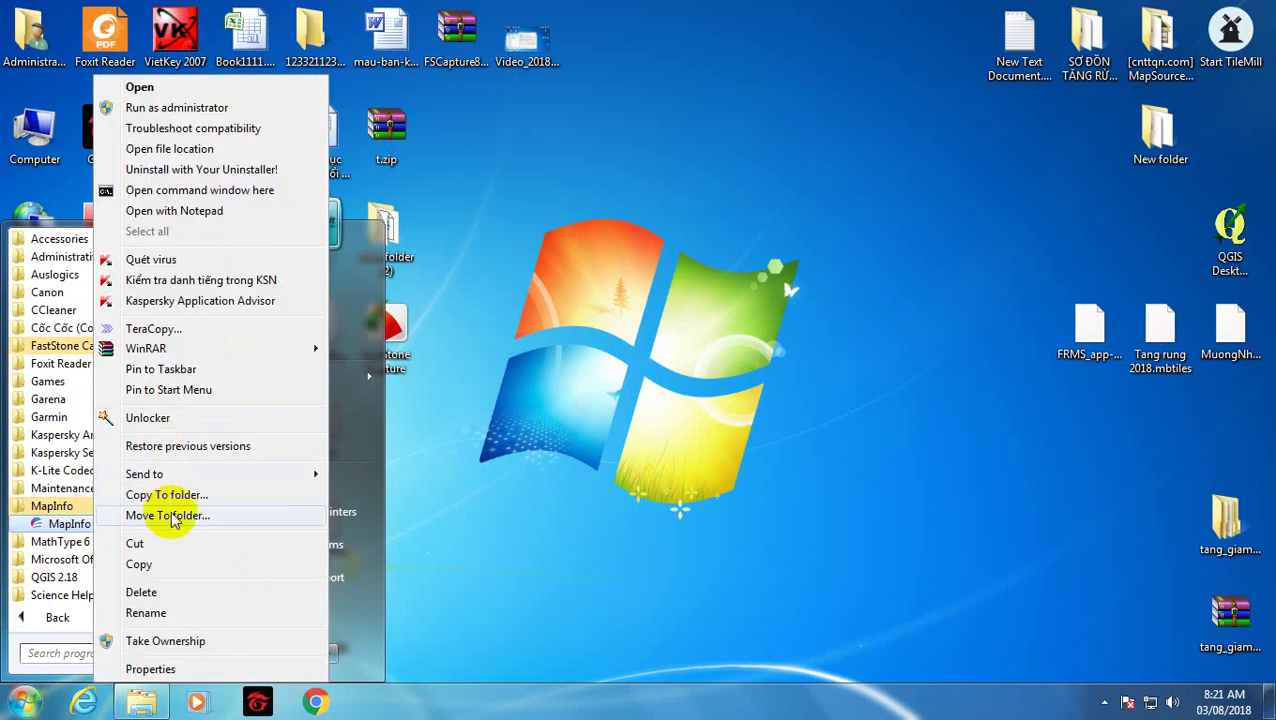
mouse_move(174, 477)
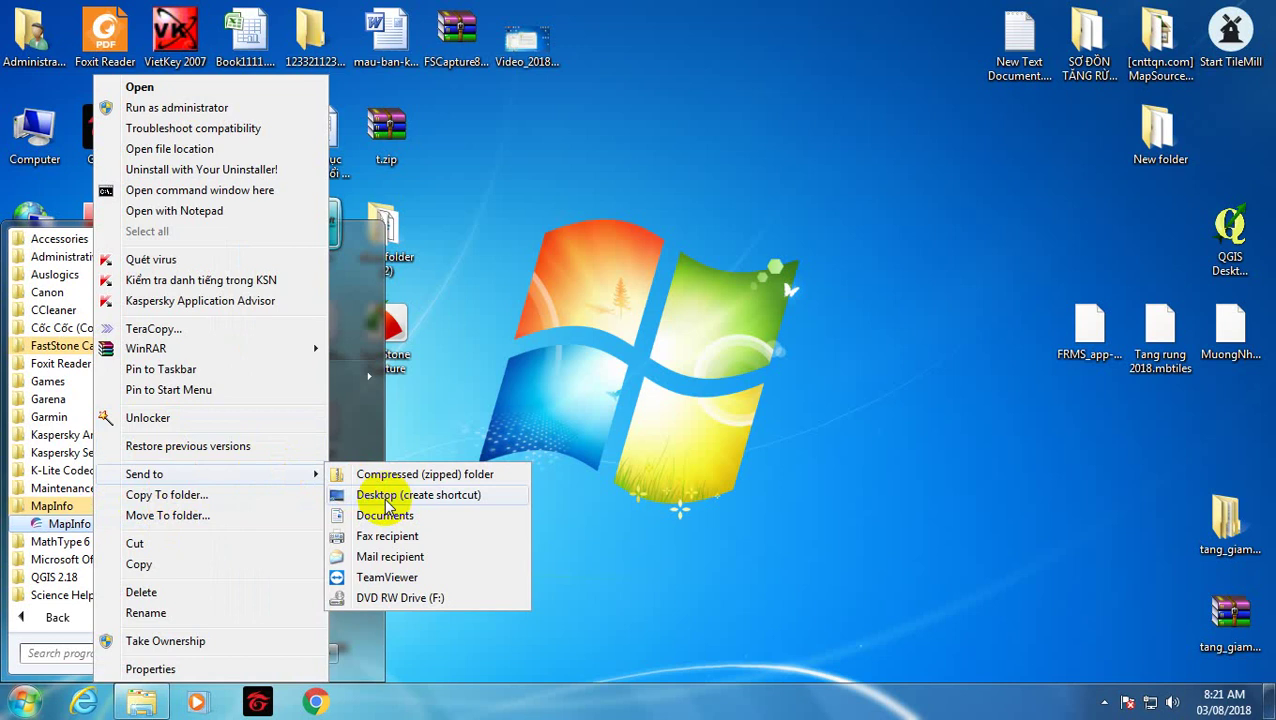
click(463, 497)
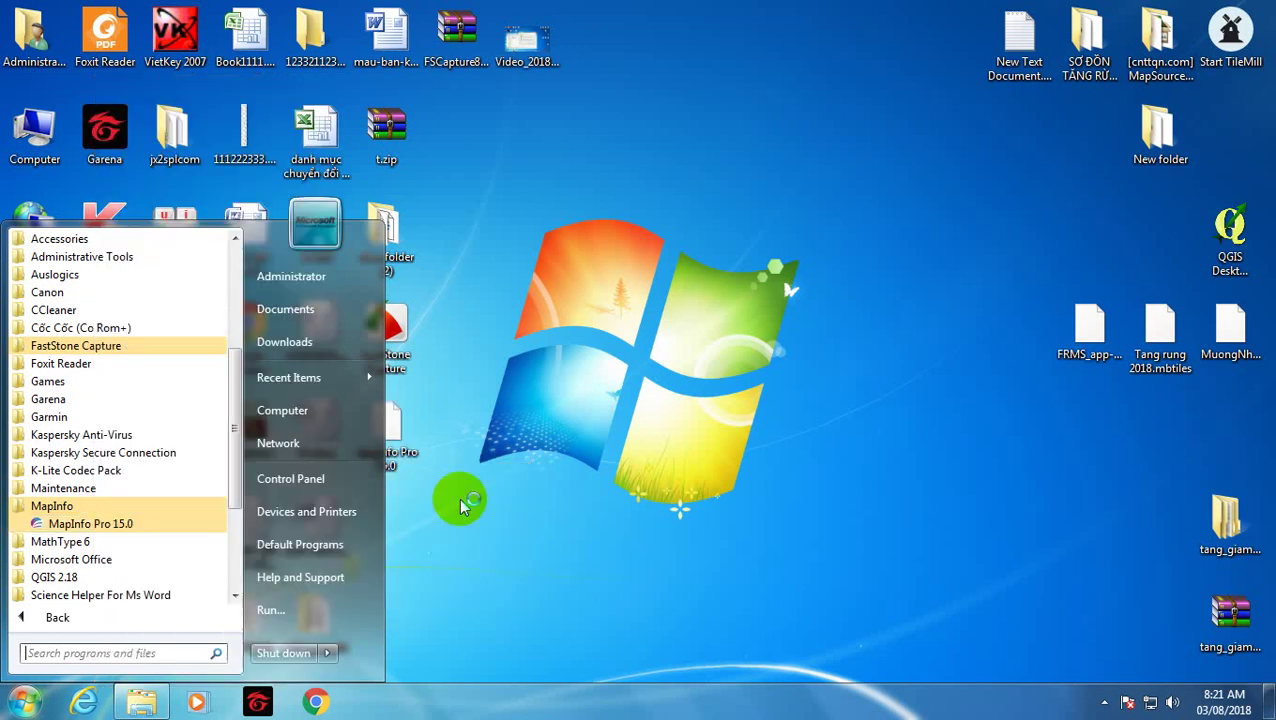
click(551, 213)
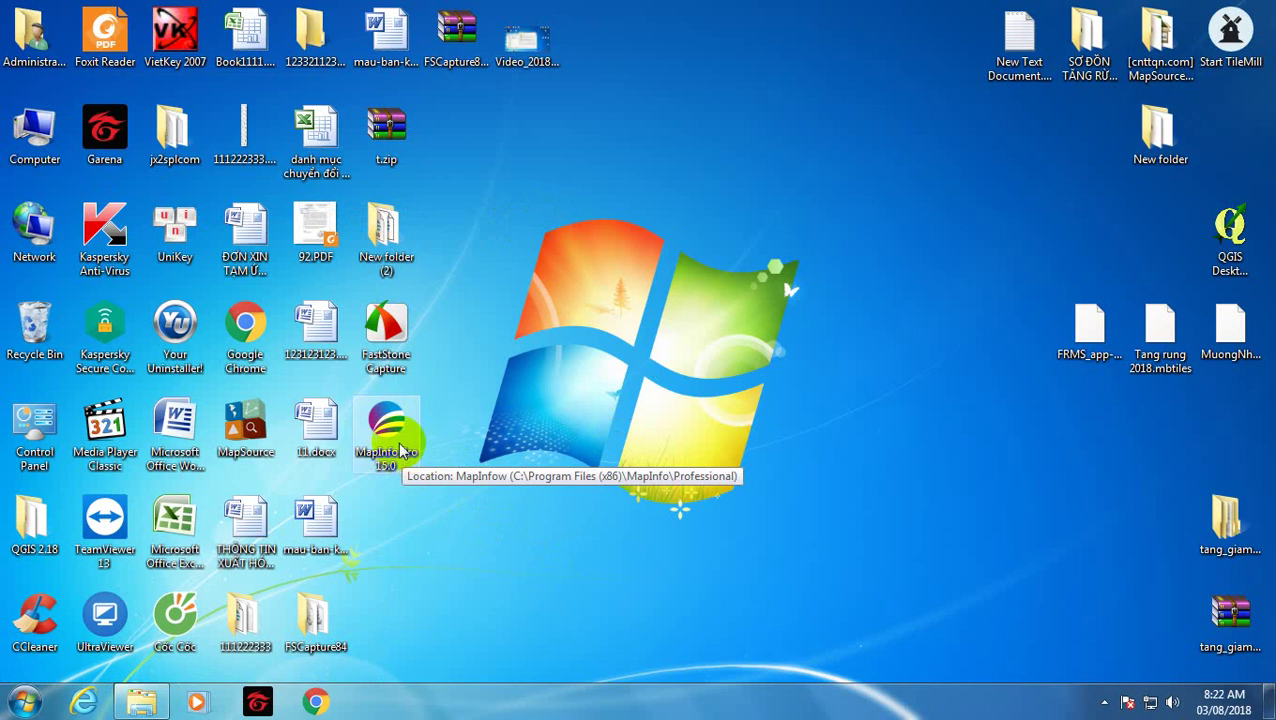
drag(405, 458, 493, 168)
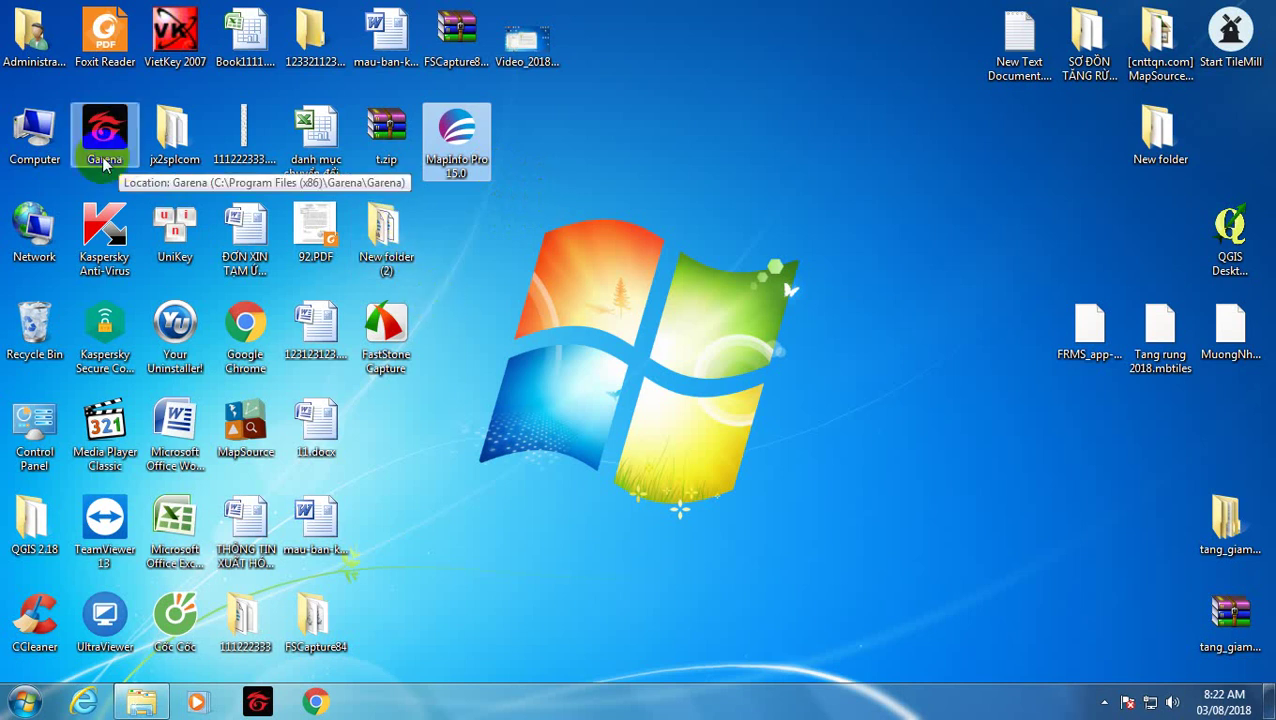
Copy MAPINFOW.PRJ and micore.dll from the mapinfo\map 15 folder on drive E, then close the folder window.
click(33, 150)
double_click(33, 150)
double_click(540, 266)
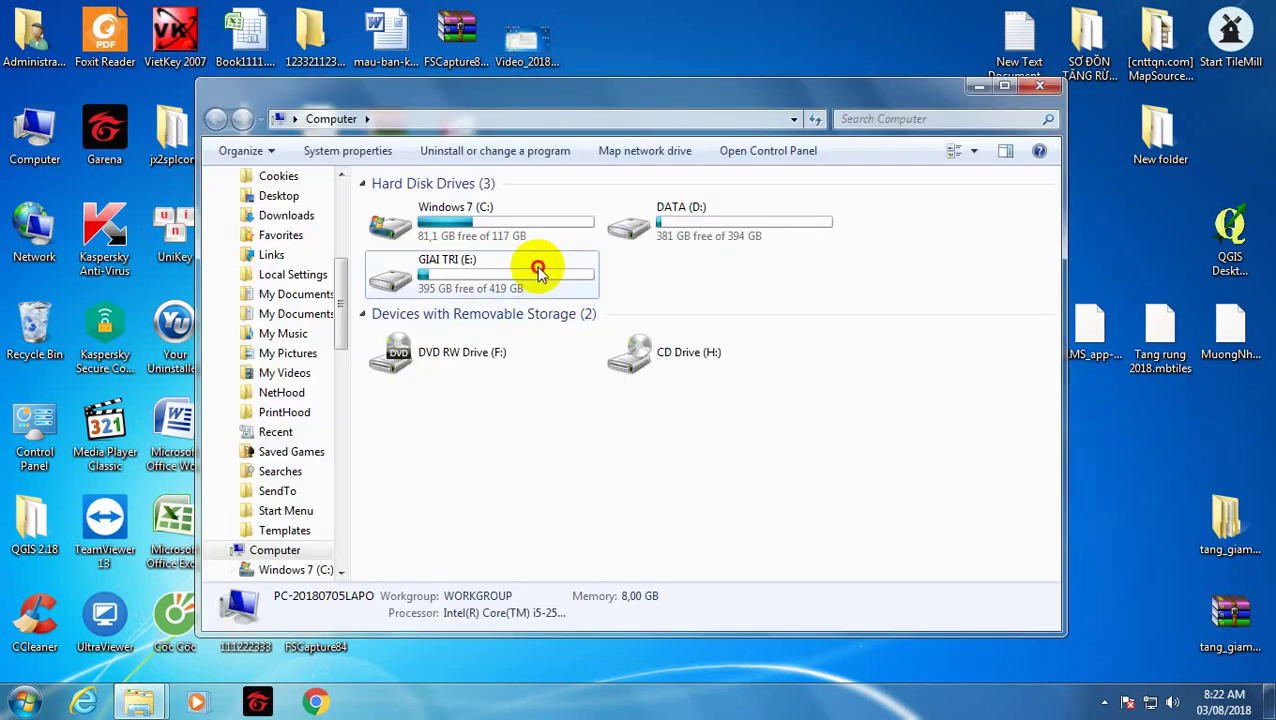
double_click(410, 363)
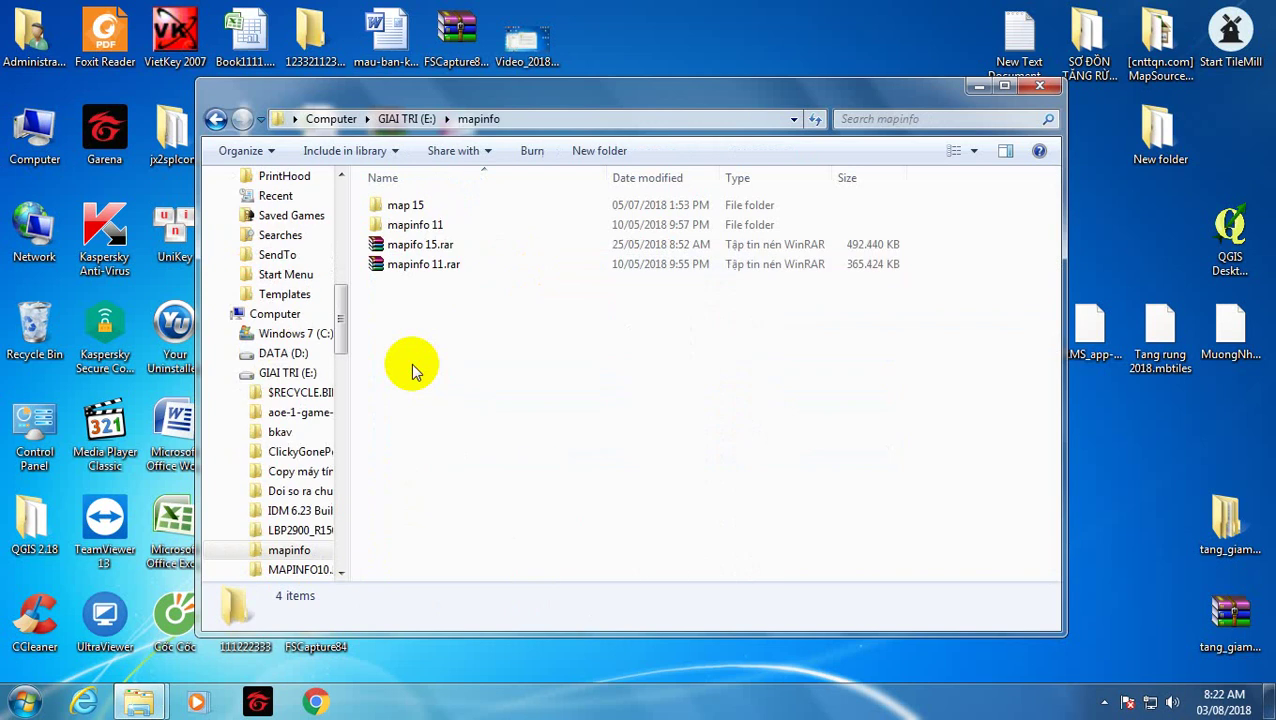
double_click(413, 213)
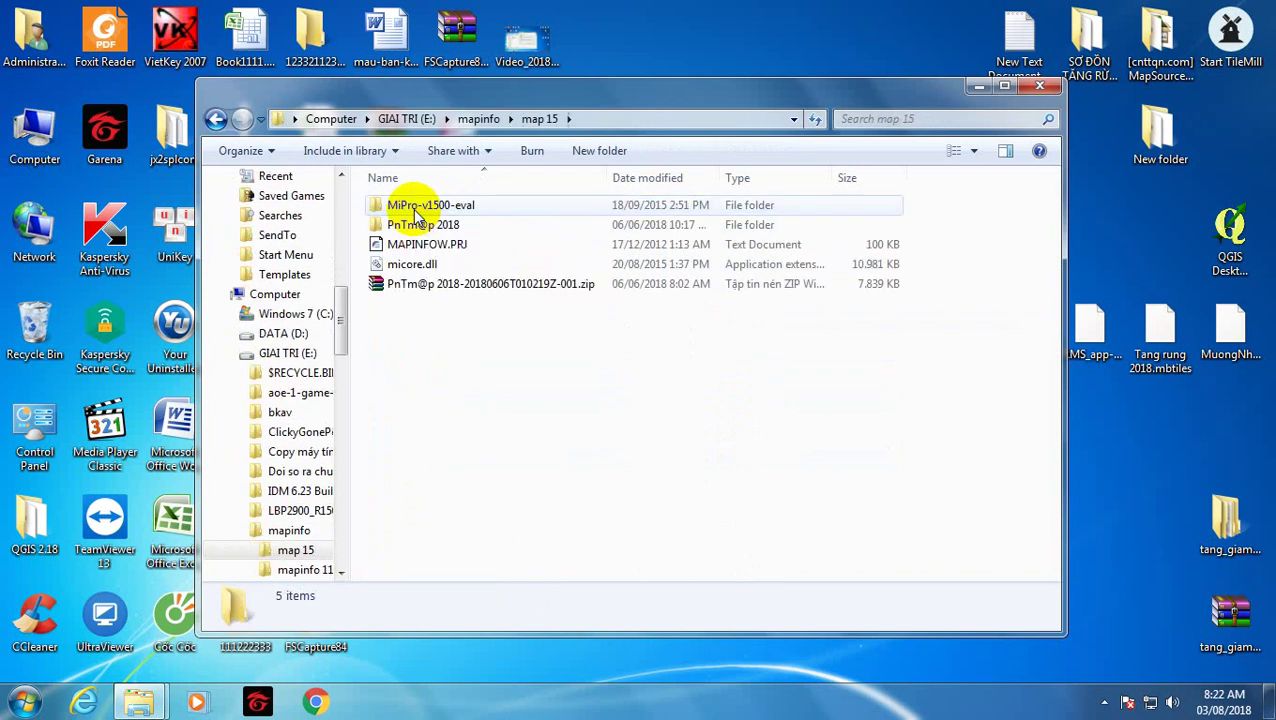
click(452, 252)
ctrl+click(445, 264)
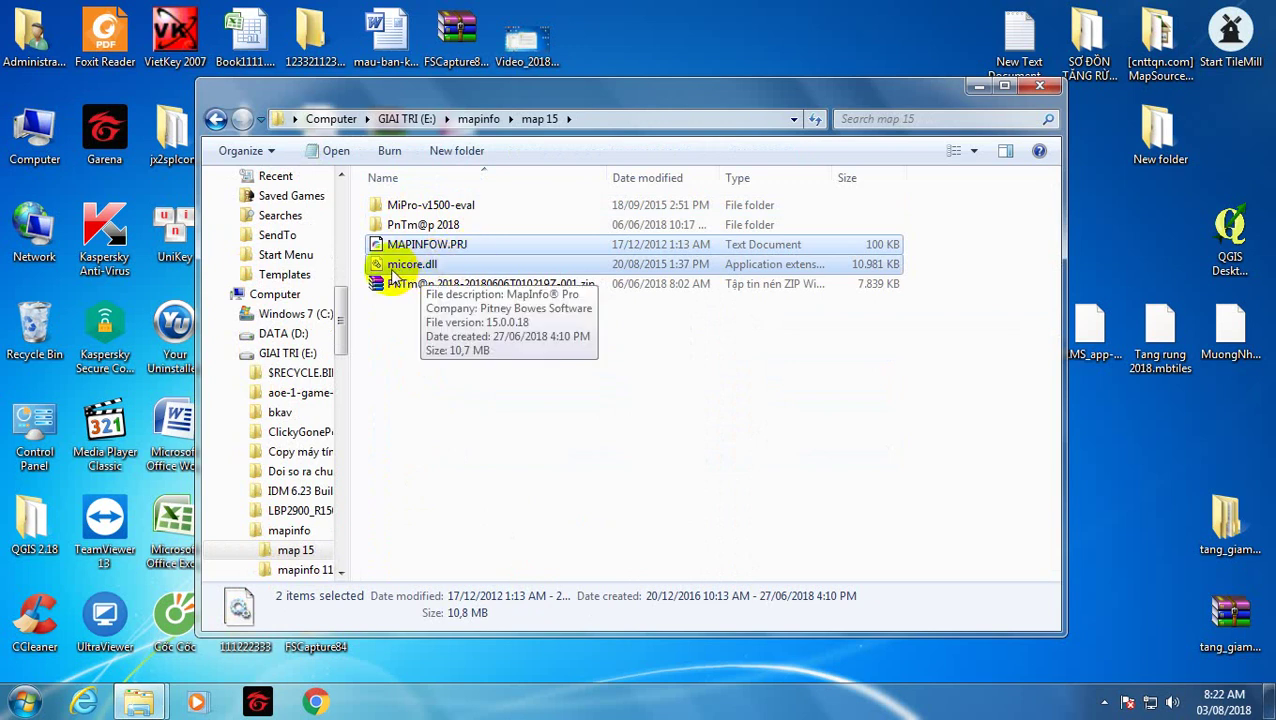
right_click(458, 272)
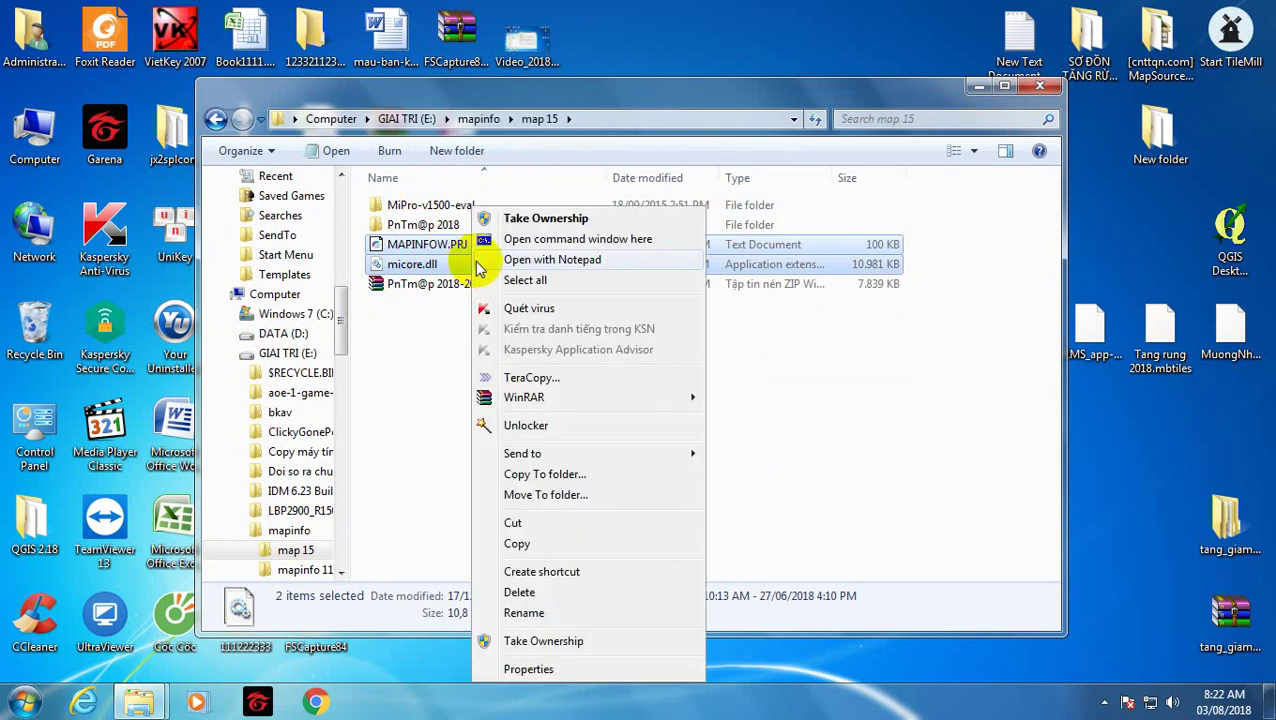
click(533, 543)
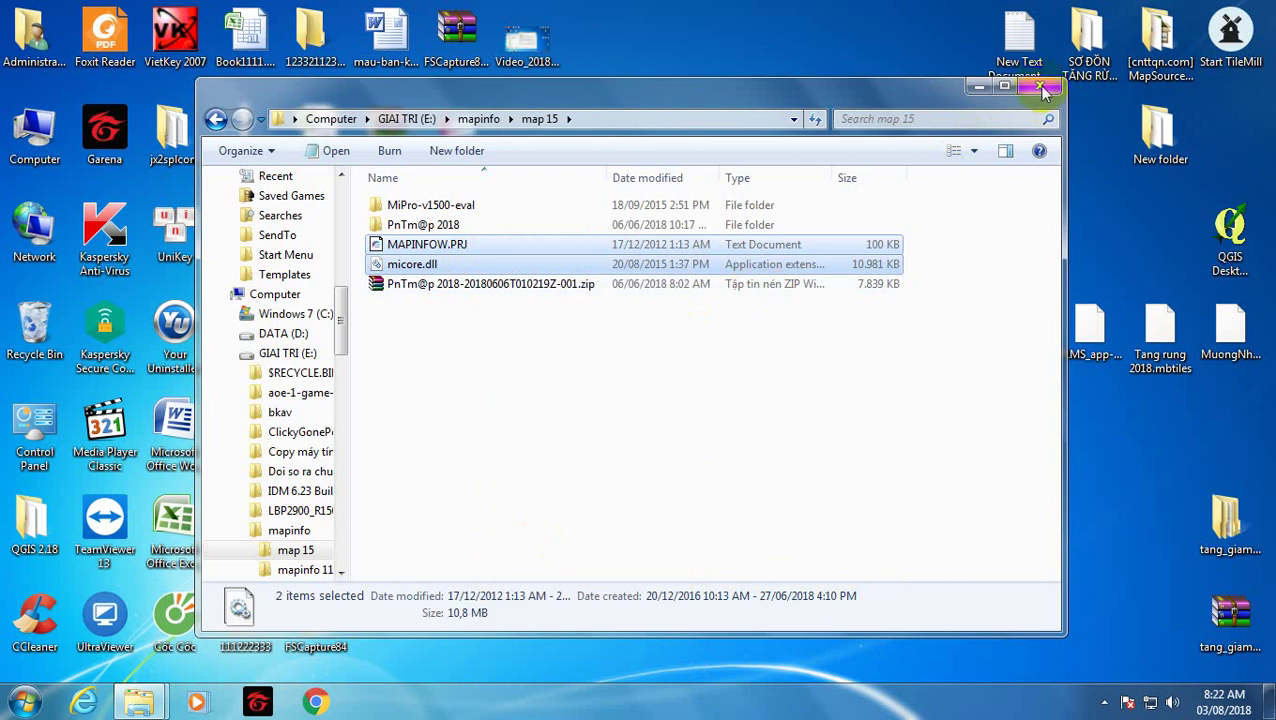
click(1040, 88)
Open the MapInfo Professional installation folder through the properties of the MapInfo Pro 15.0 desktop shortcut.
click(460, 140)
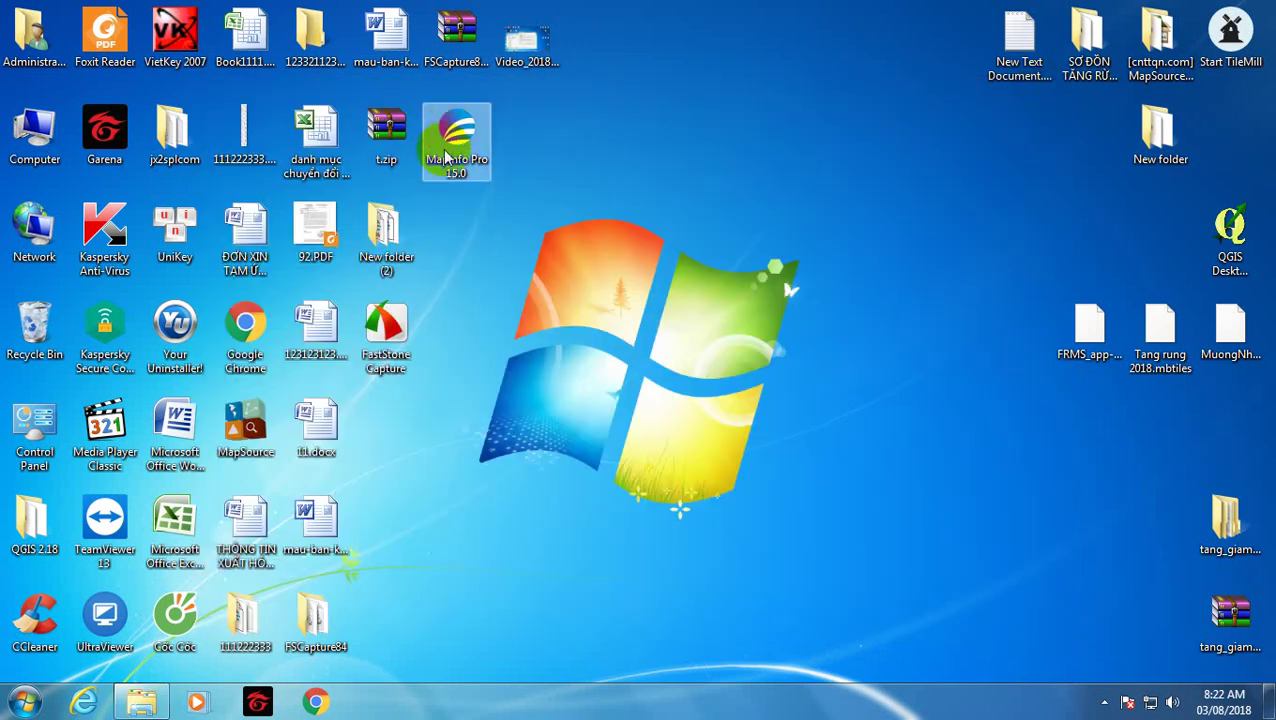
right_click(460, 143)
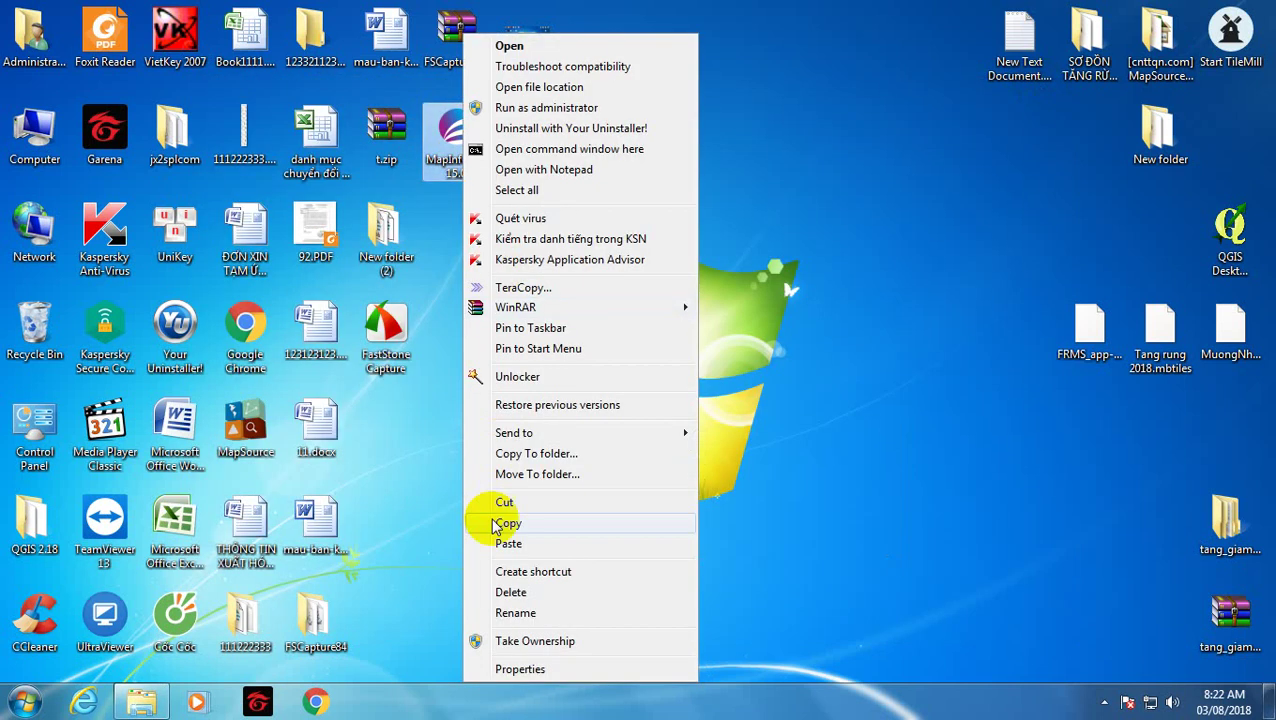
click(484, 668)
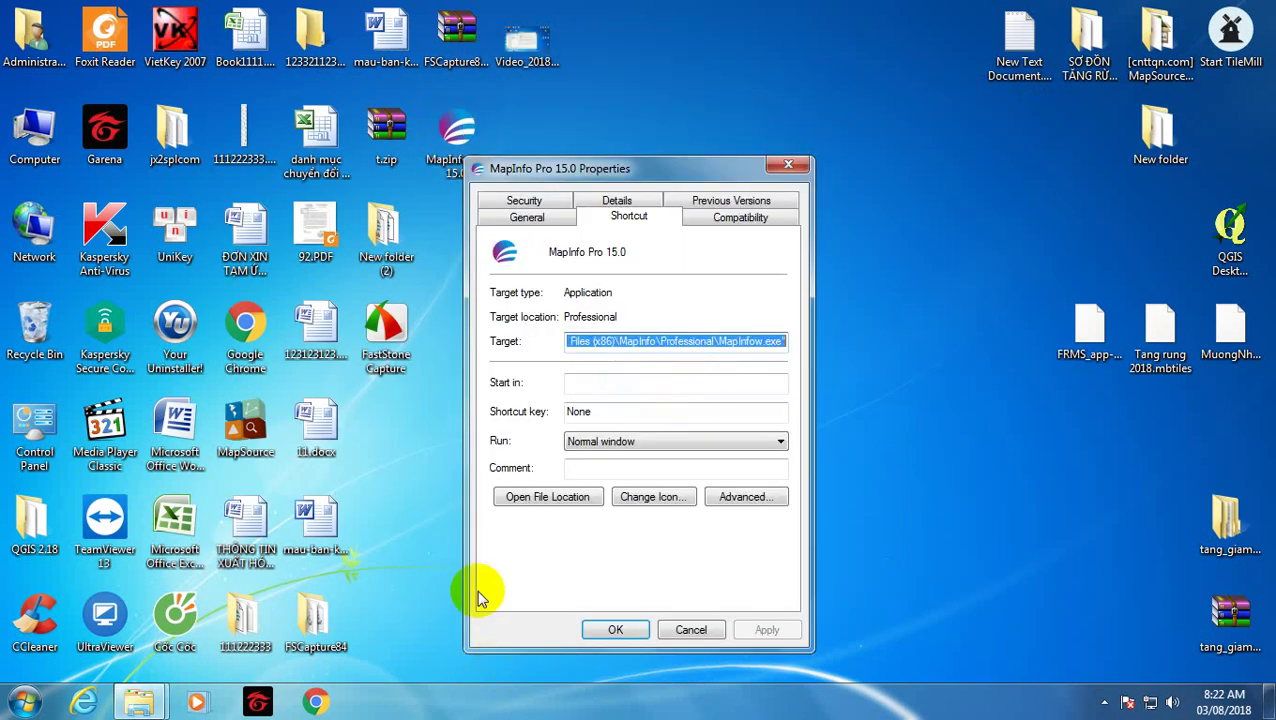
click(521, 496)
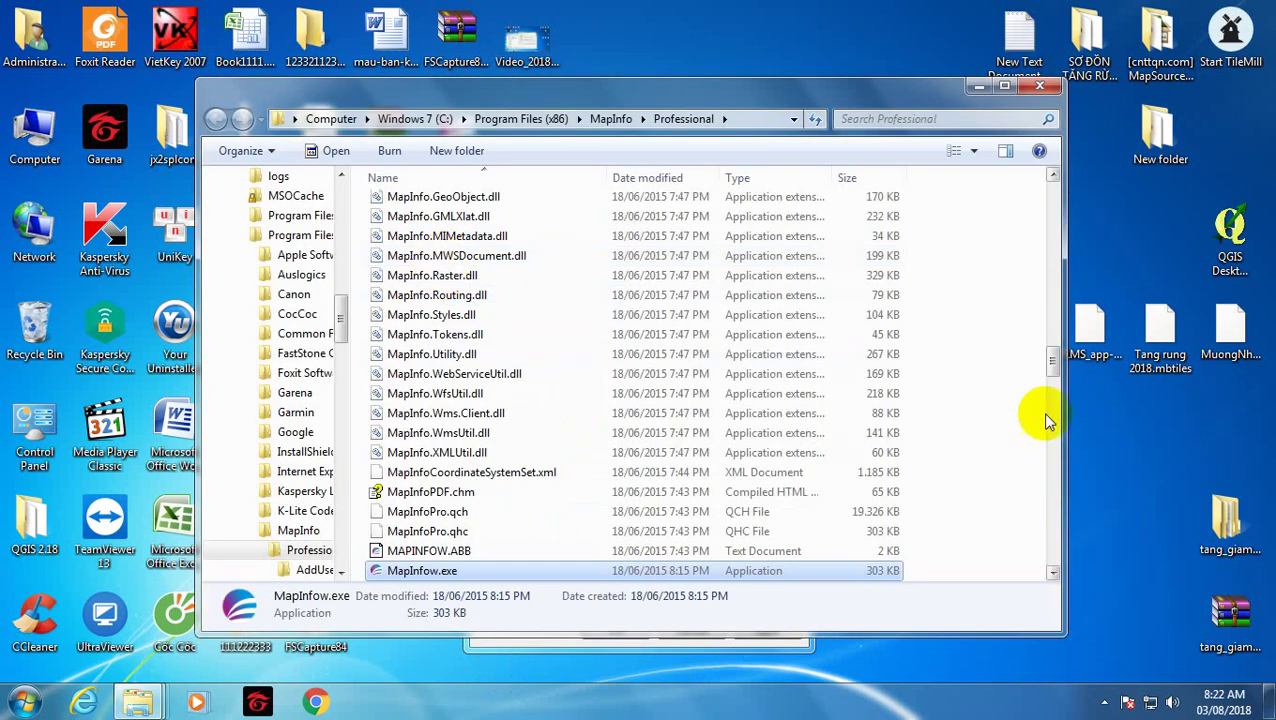
Paste the copied files into the Professional folder, overwriting micore.dll and MAPINFOW.PRJ, and close the folder and properties windows.
click(993, 318)
right_click(995, 320)
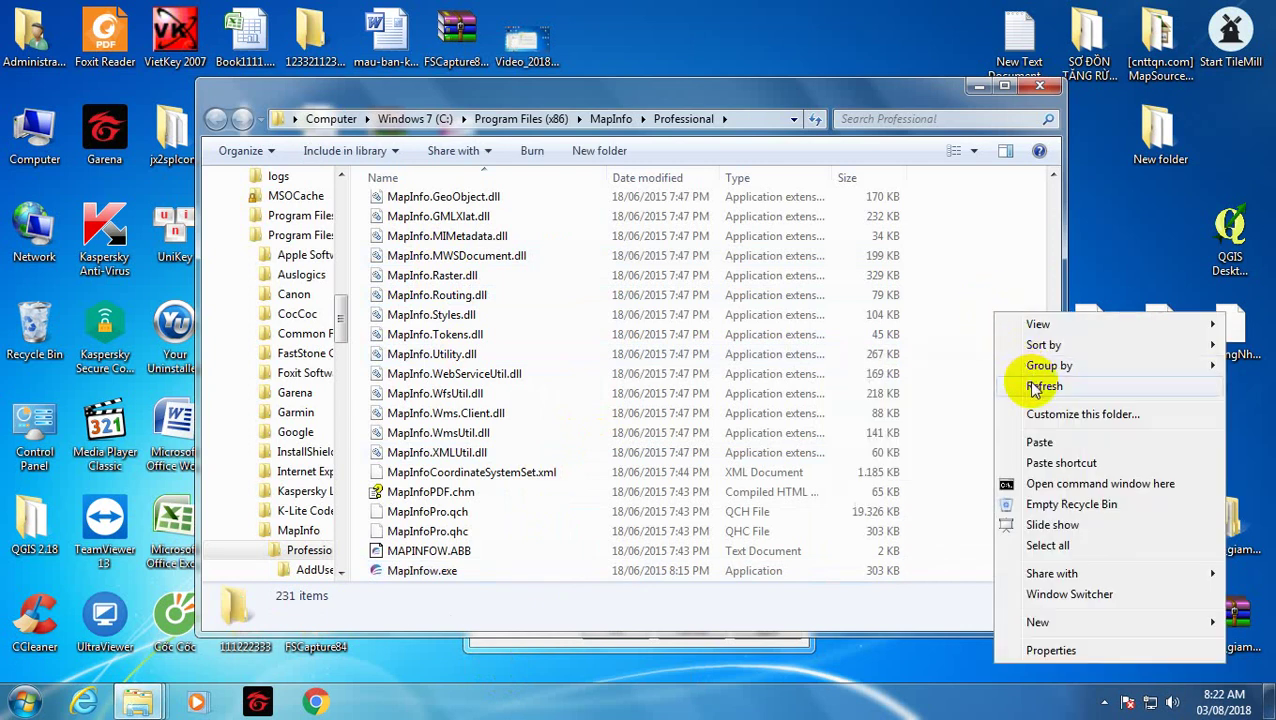
click(1039, 444)
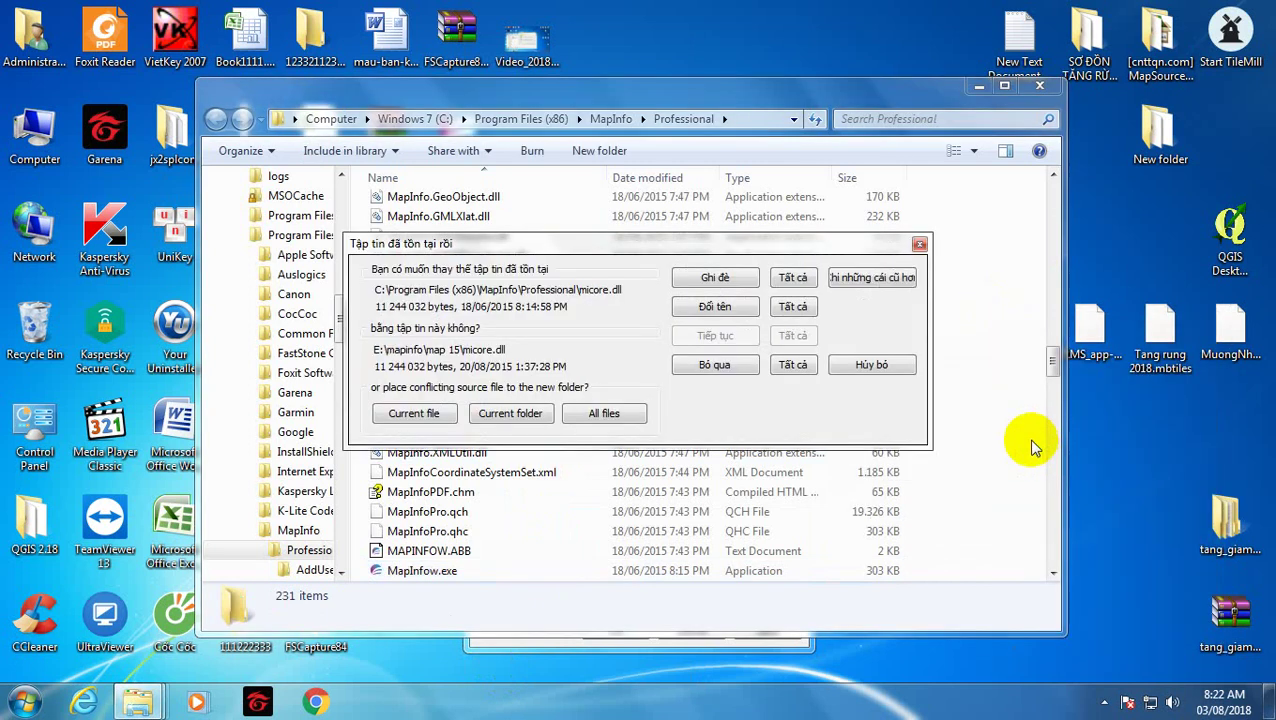
click(715, 279)
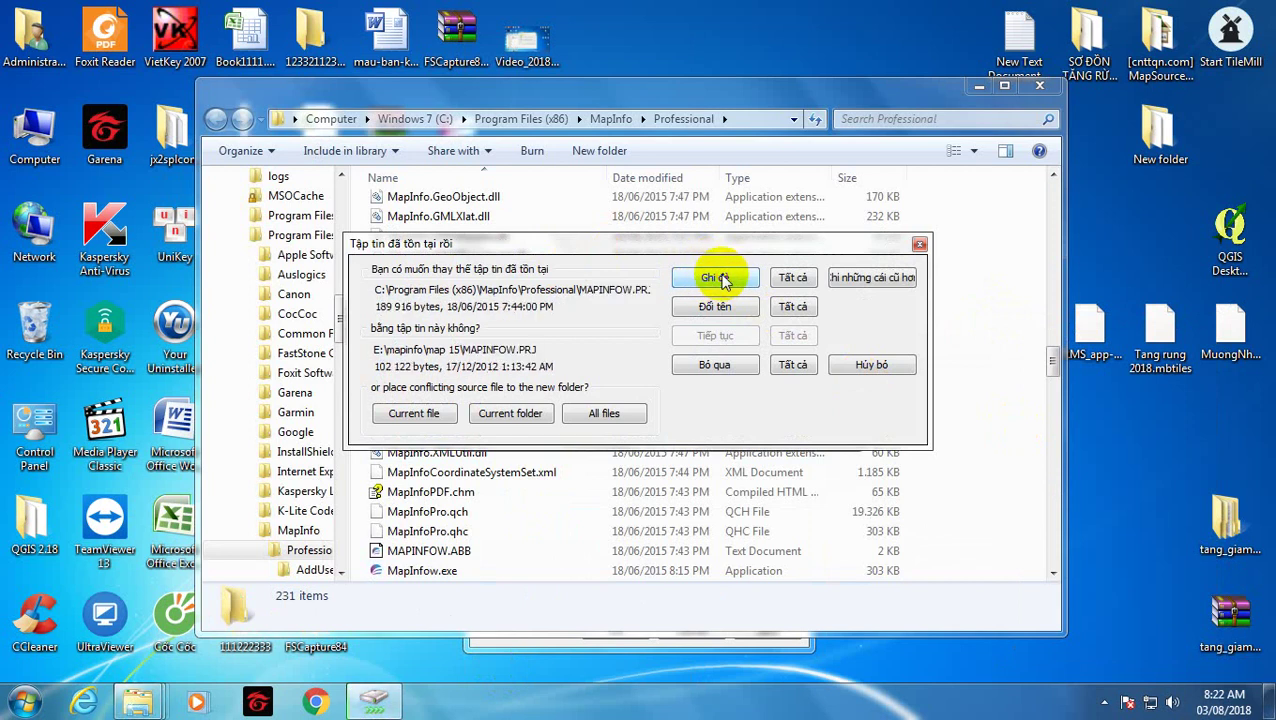
click(715, 279)
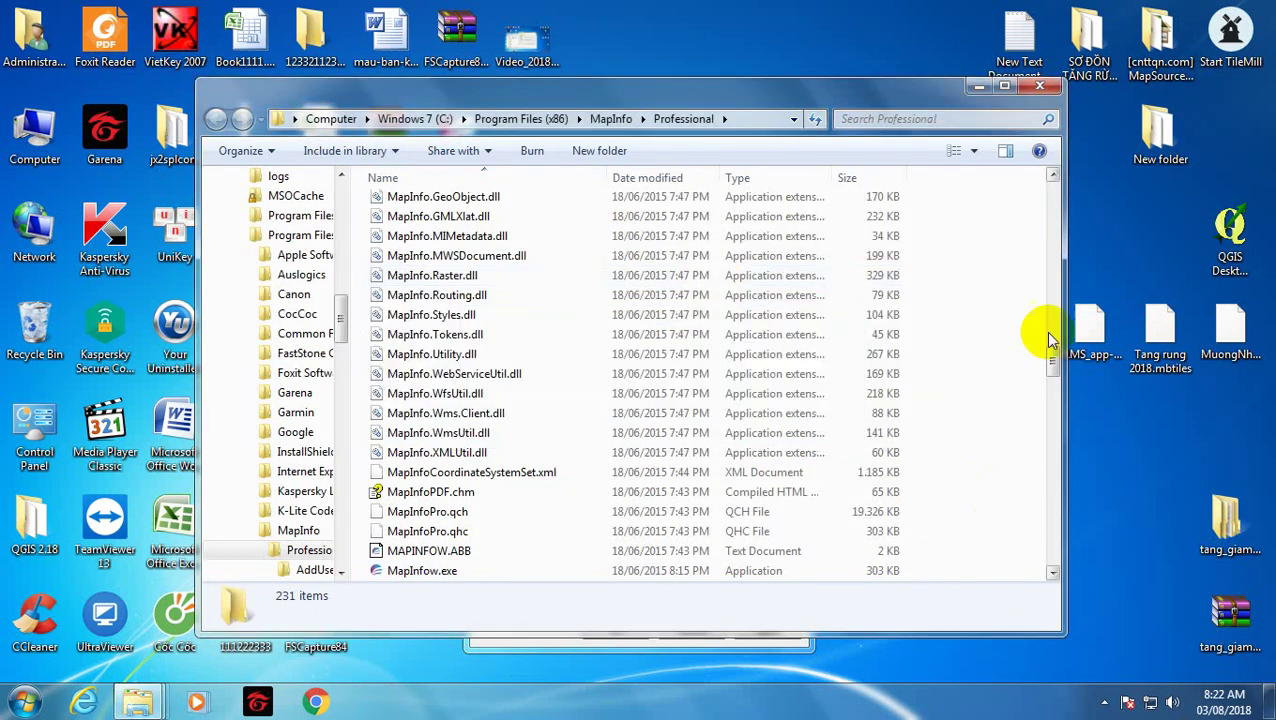
drag(1059, 360, 1056, 444)
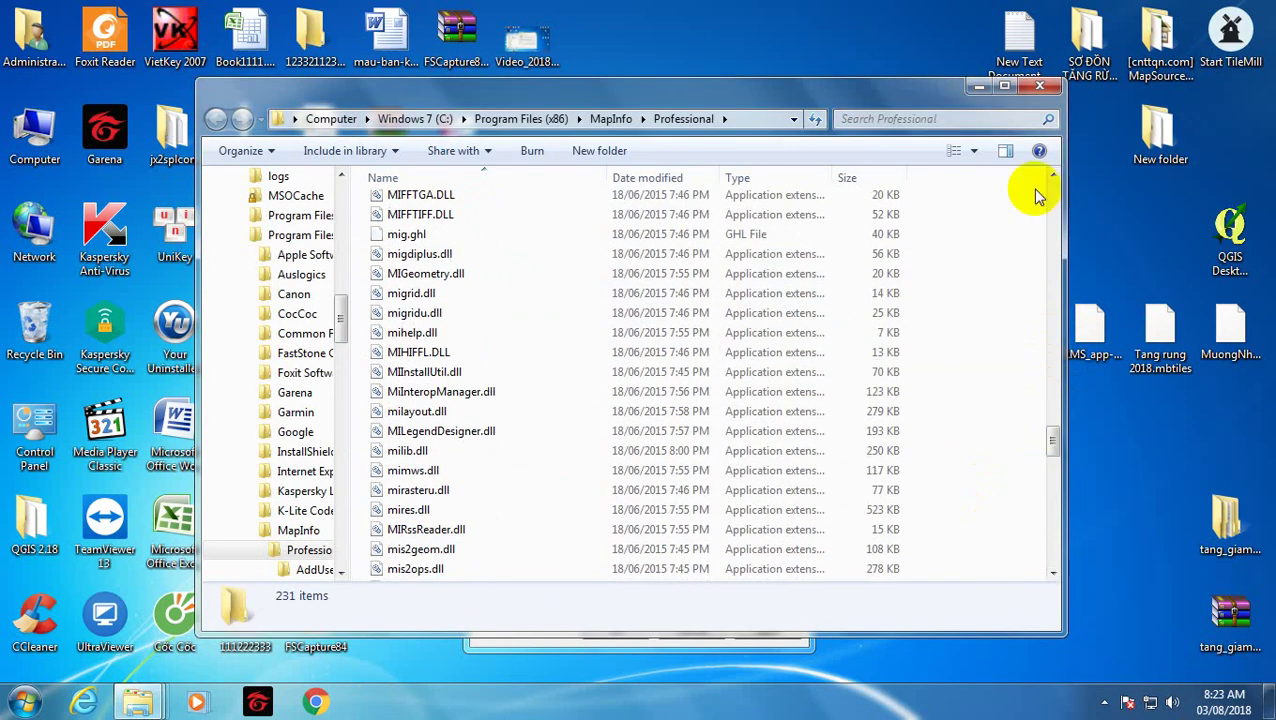
click(1045, 90)
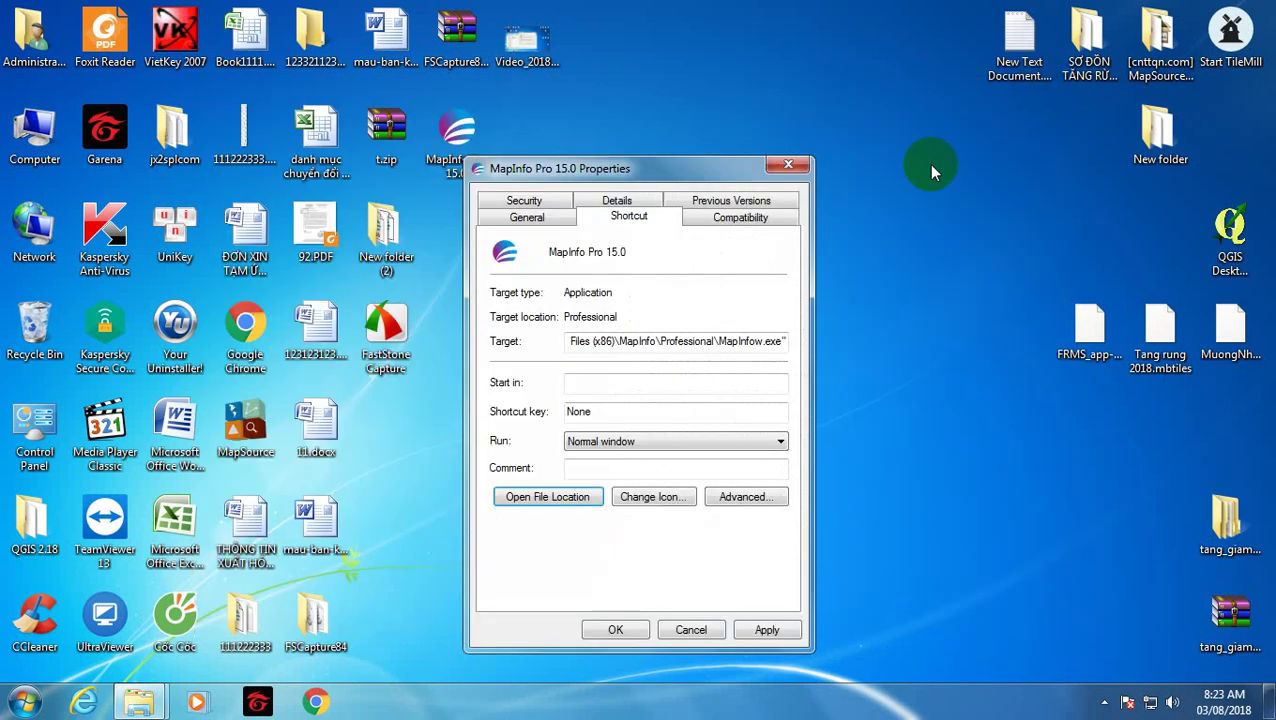
click(782, 163)
Launch MapInfo Pro 15.0 from its desktop shortcut and cancel the Quick Start dialog.
click(462, 138)
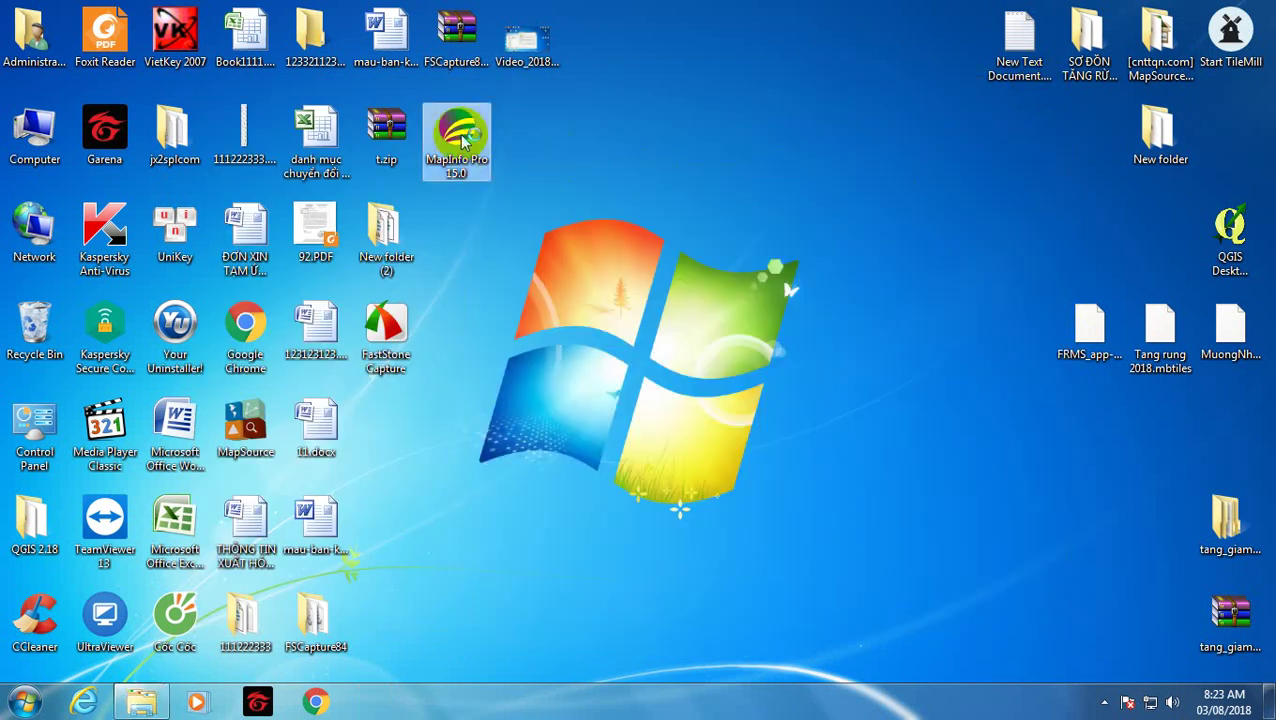
double_click(461, 138)
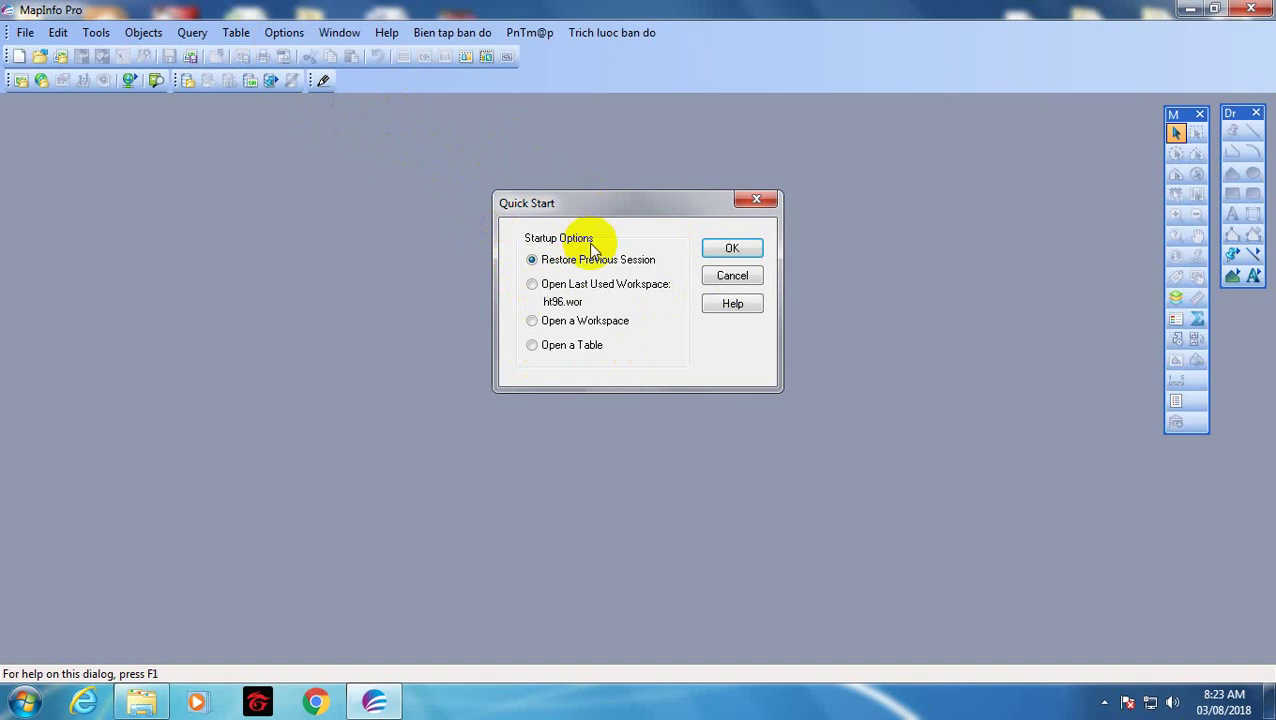
click(720, 277)
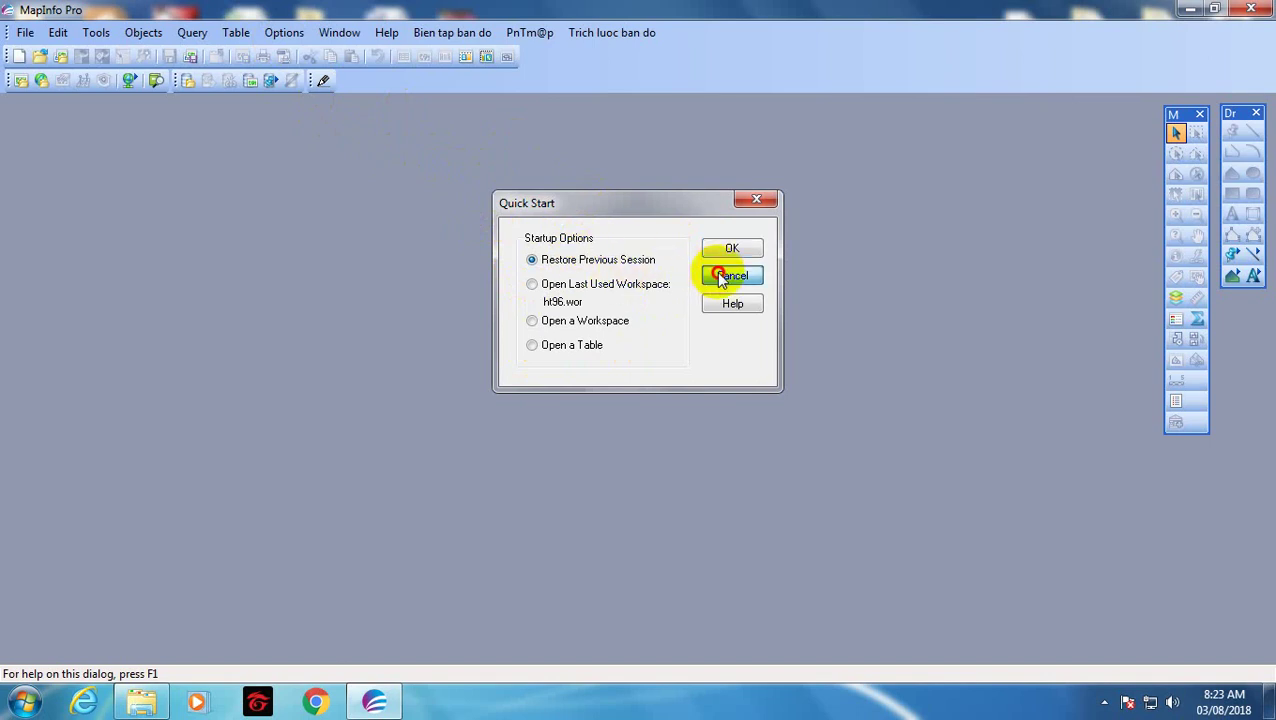
Open the System Settings preferences and choose centimeters as the paper and layout units.
click(282, 34)
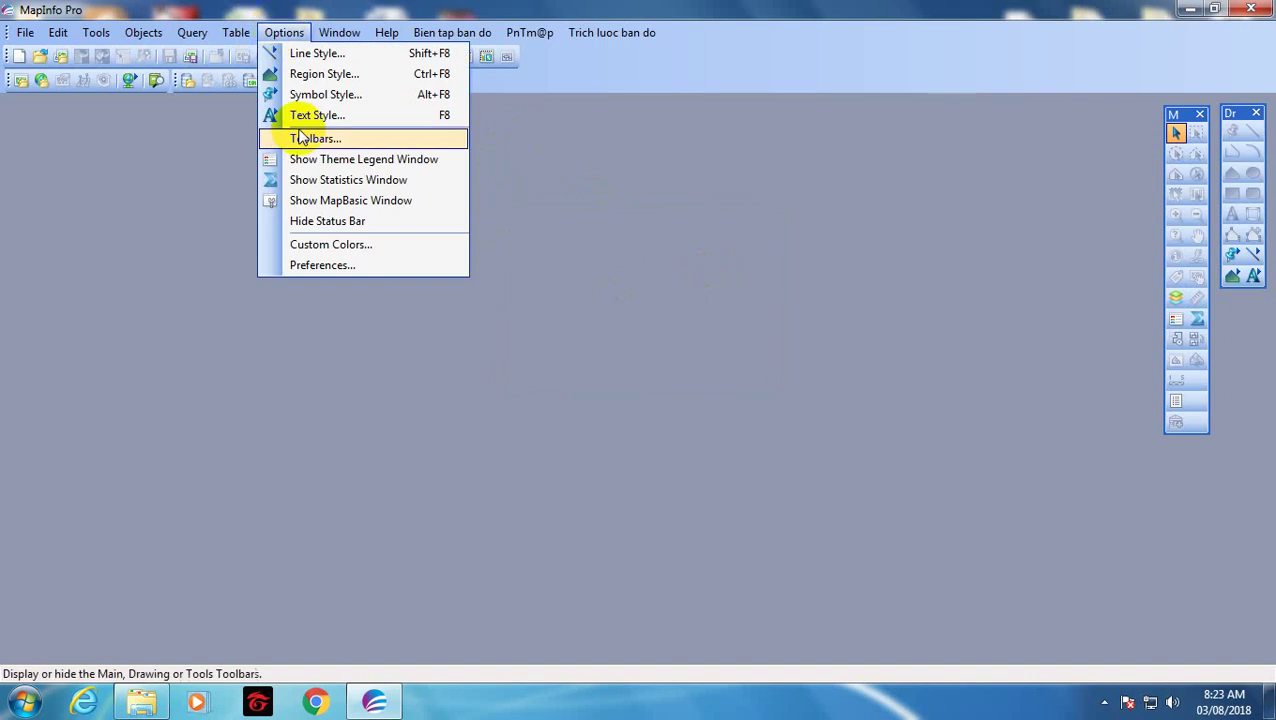
click(313, 268)
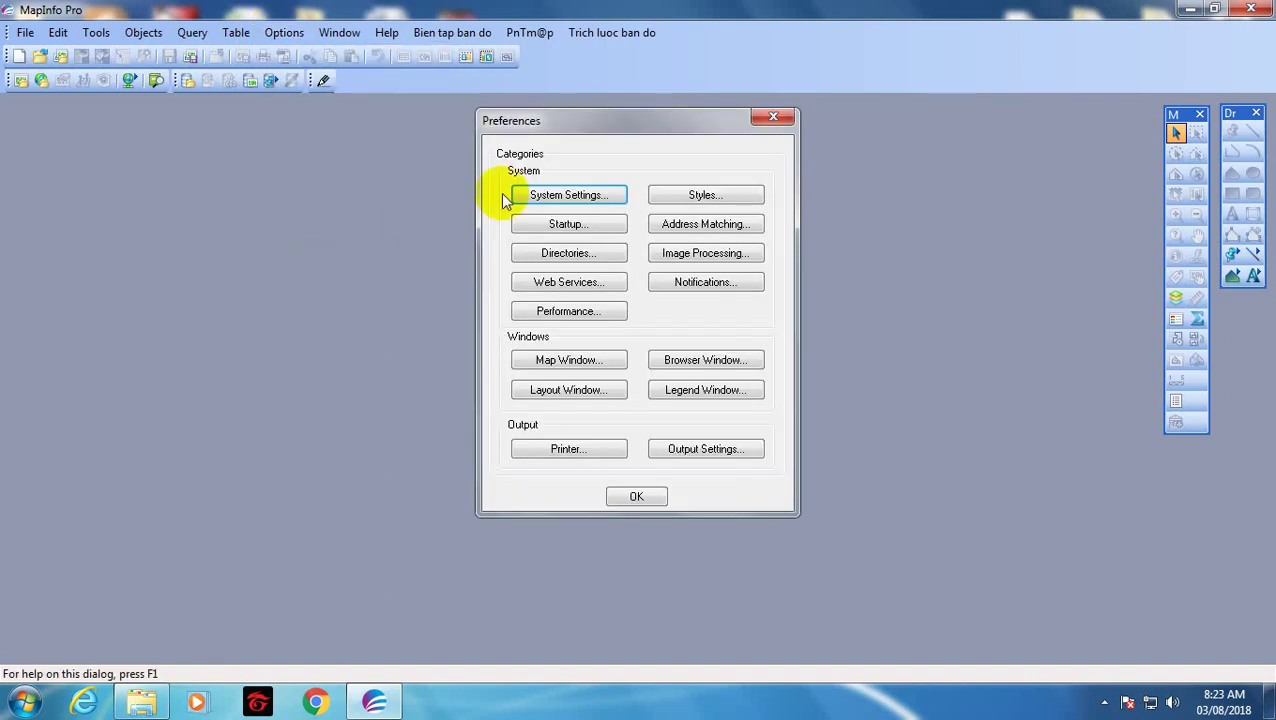
click(565, 196)
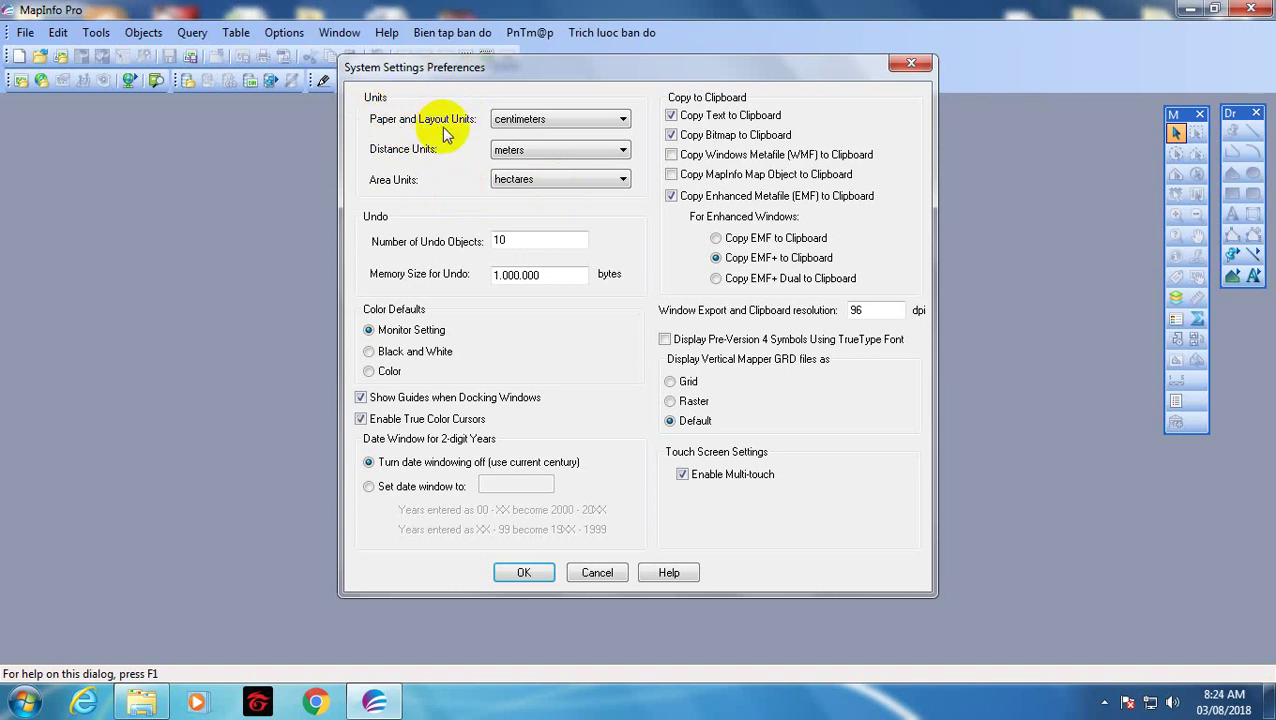
click(506, 120)
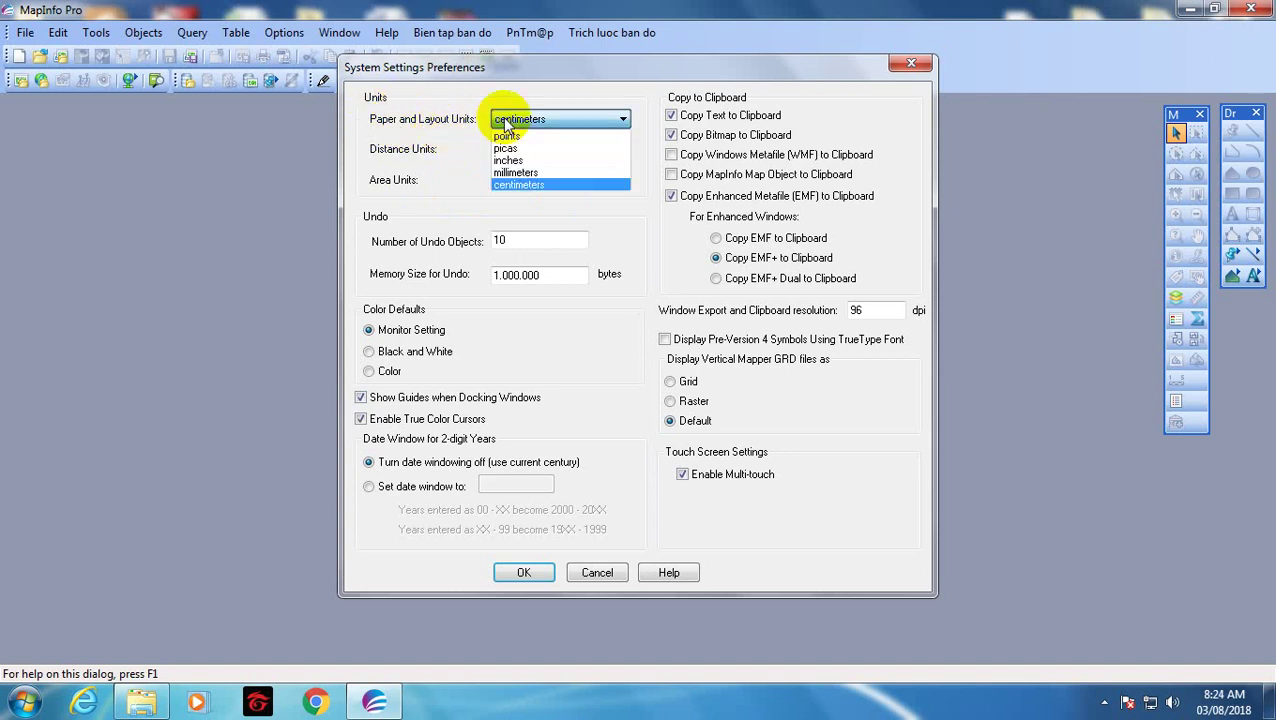
click(513, 186)
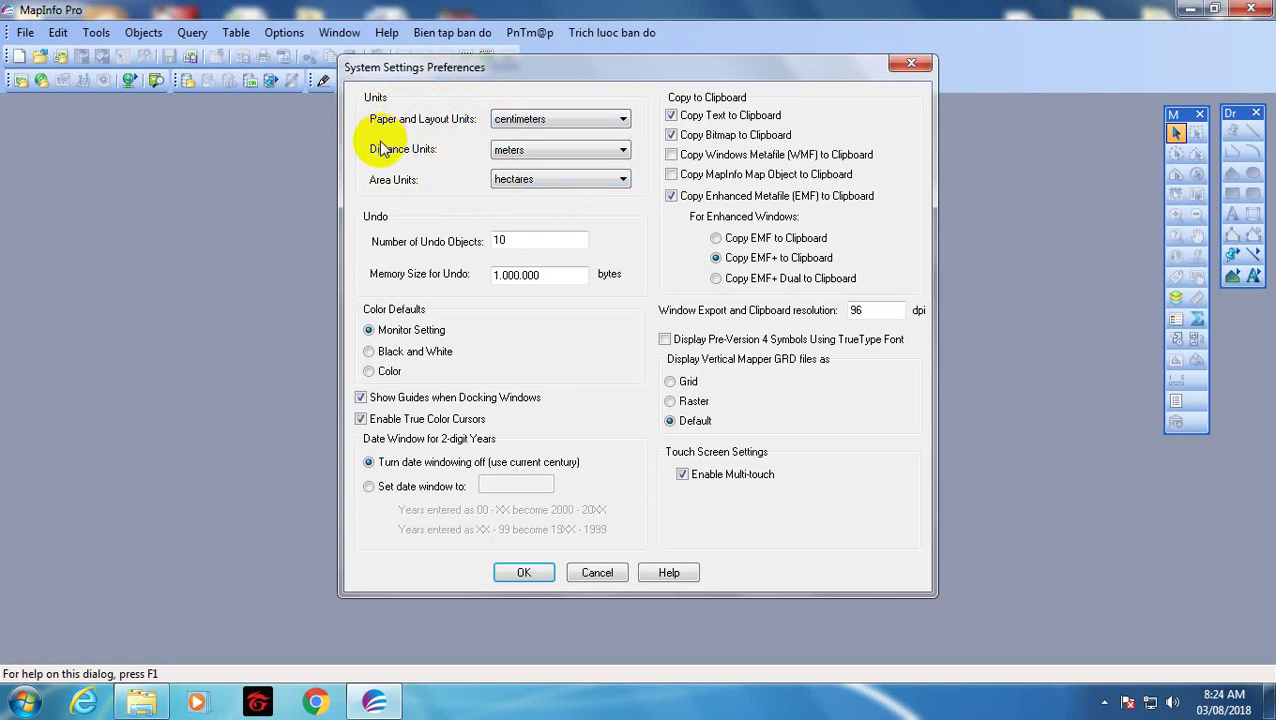
Keep meters as the distance units and hectares as the area units, and accept the system settings.
click(525, 158)
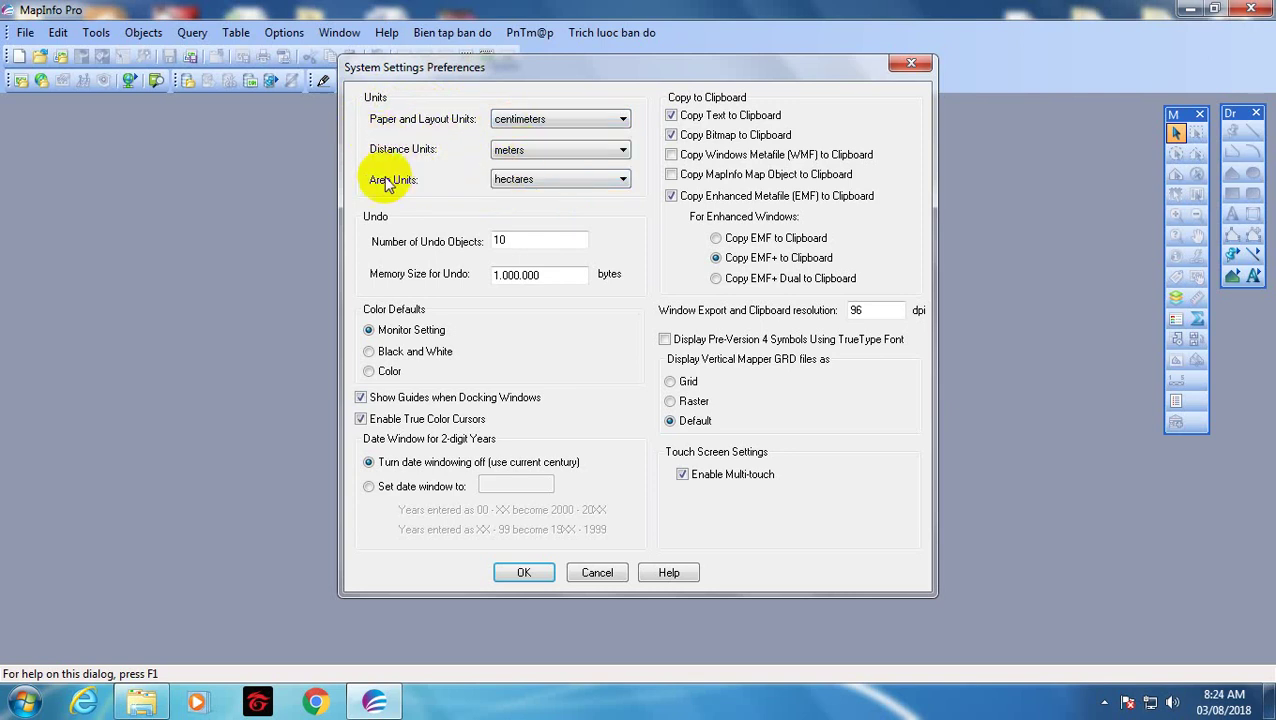
click(502, 189)
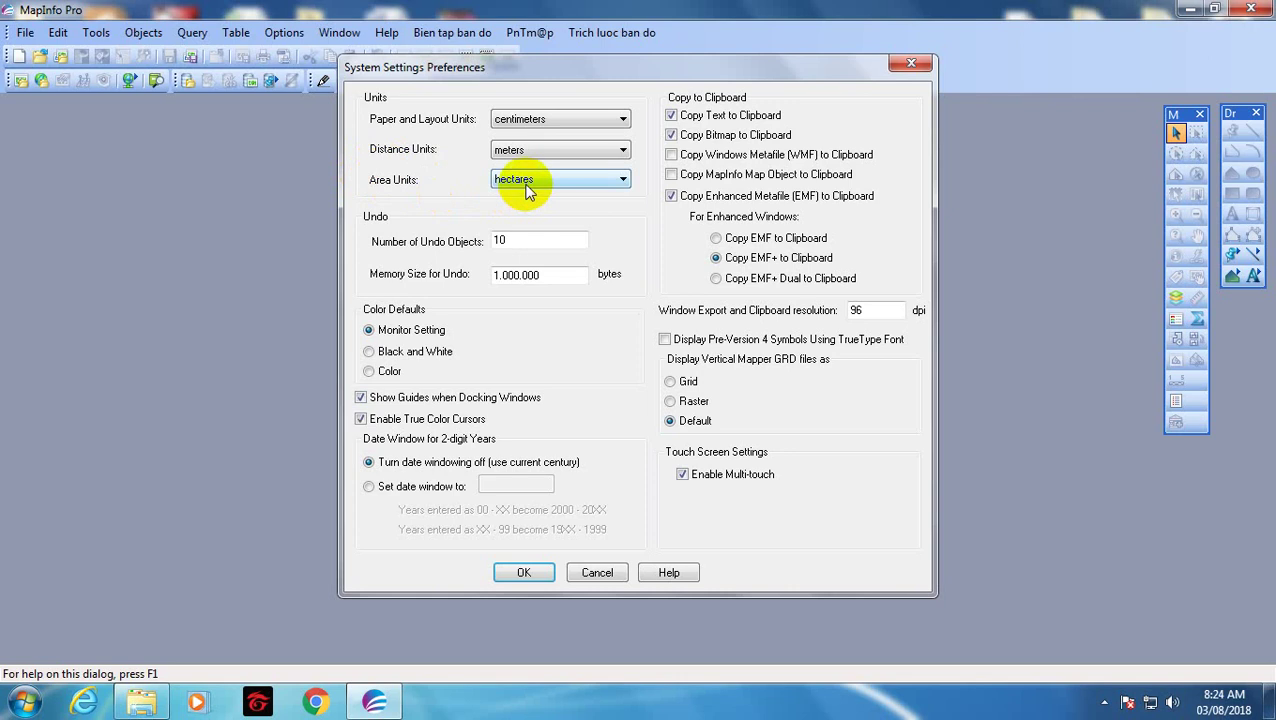
click(545, 128)
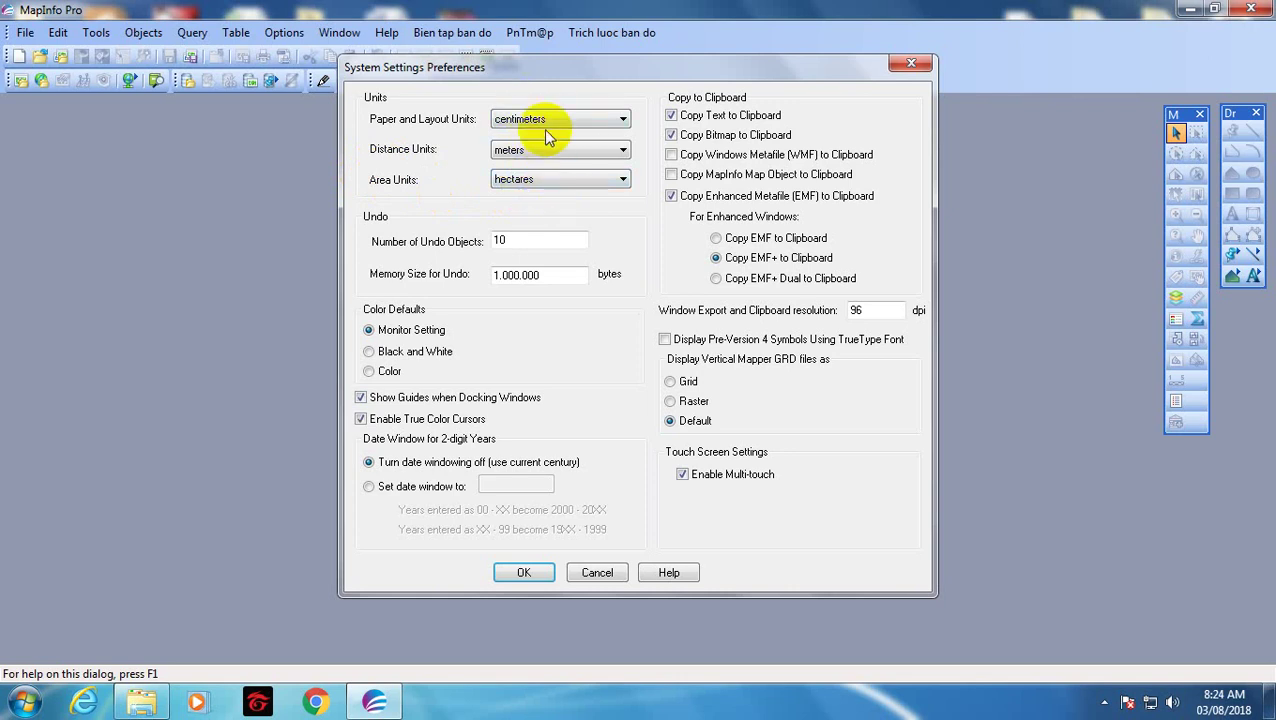
click(550, 125)
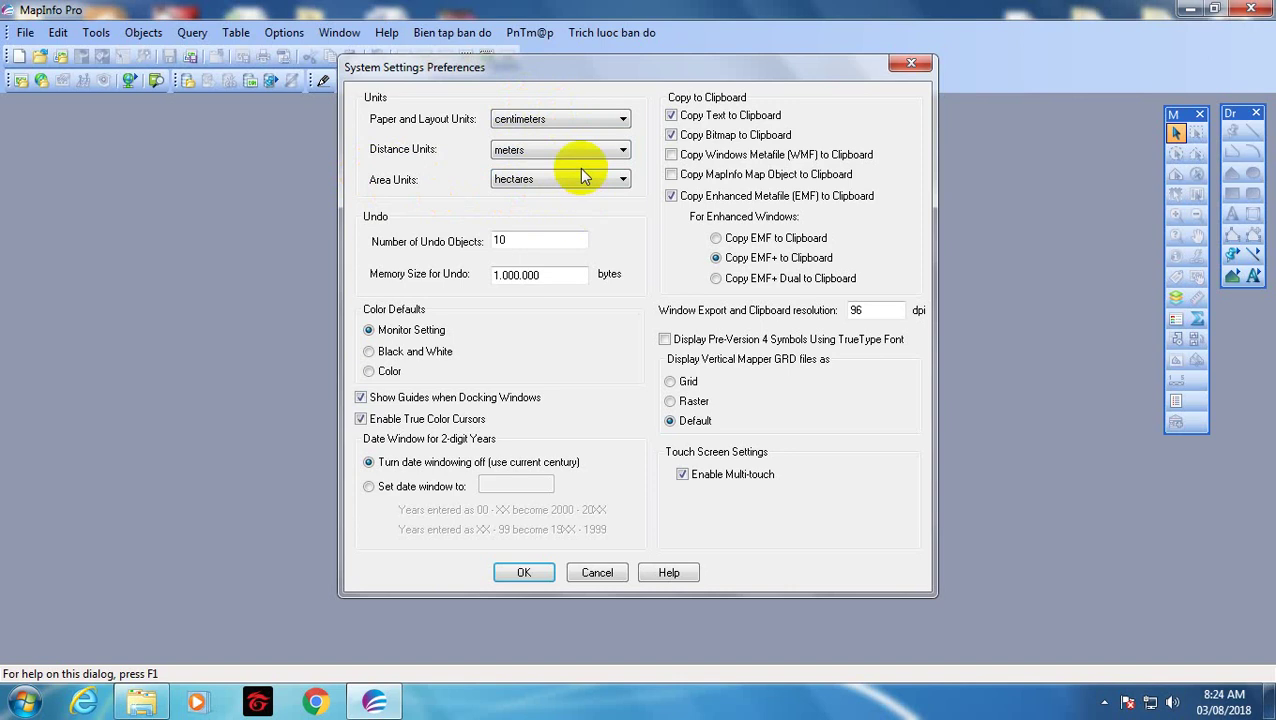
click(562, 118)
click(563, 148)
click(573, 184)
click(524, 572)
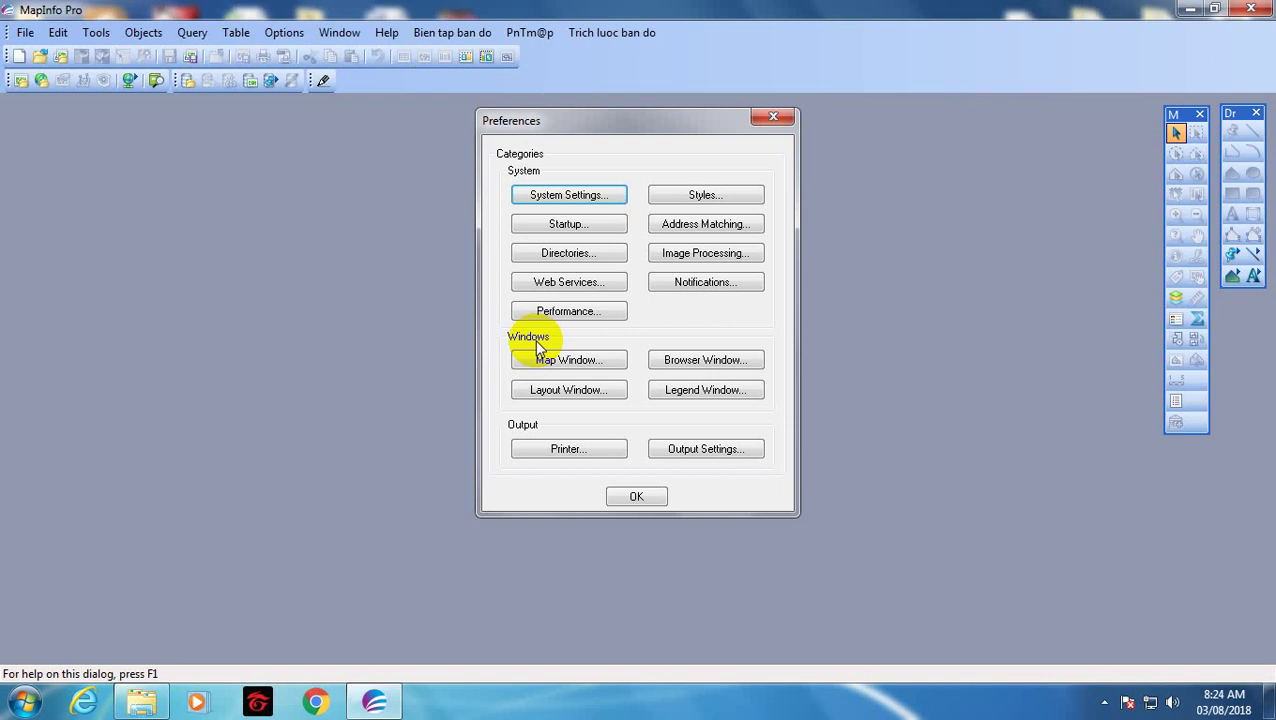
In the map window preferences, set the default table projection to DienBien Zone 103 mui 3 do under Viet Nam Coordinate Systems.
click(598, 358)
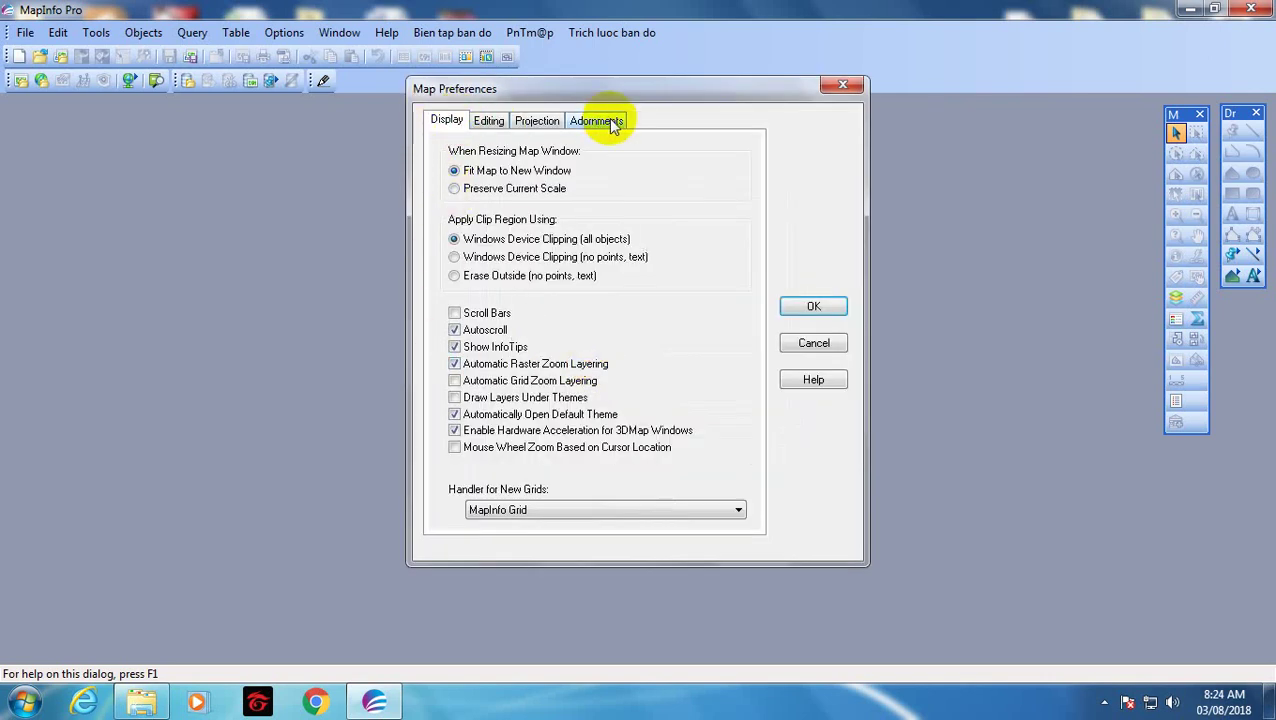
click(537, 125)
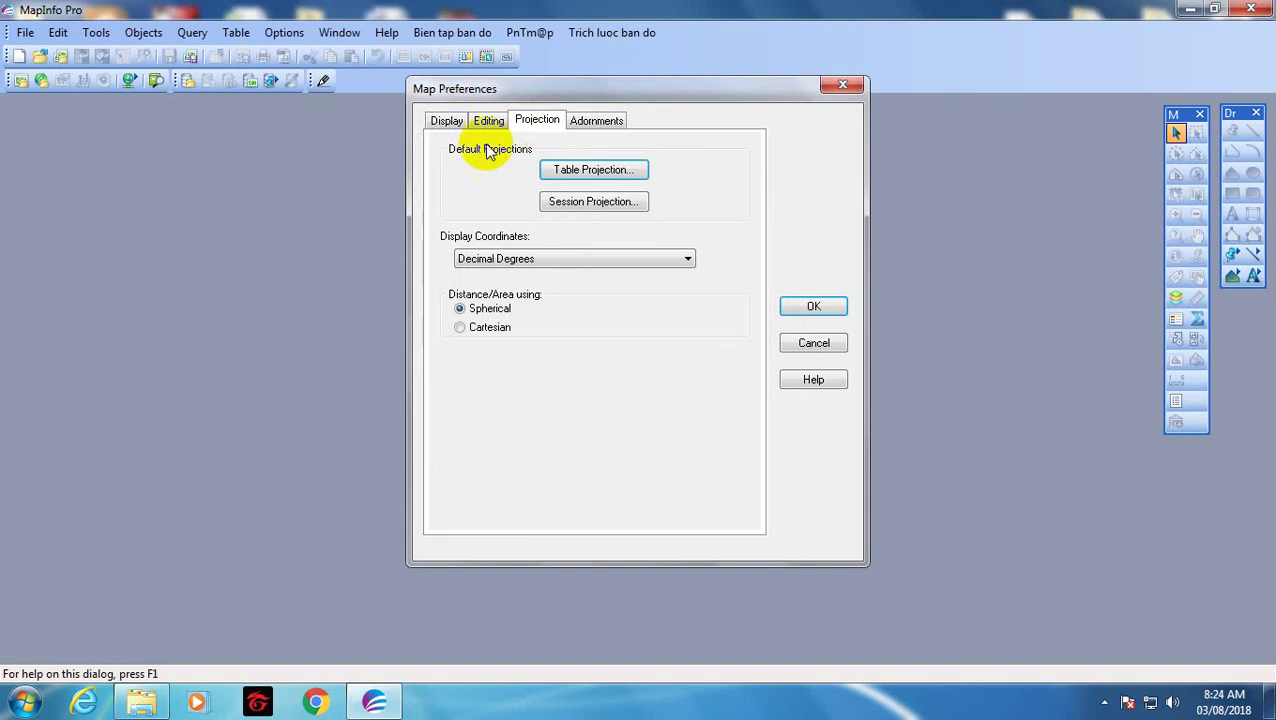
click(607, 172)
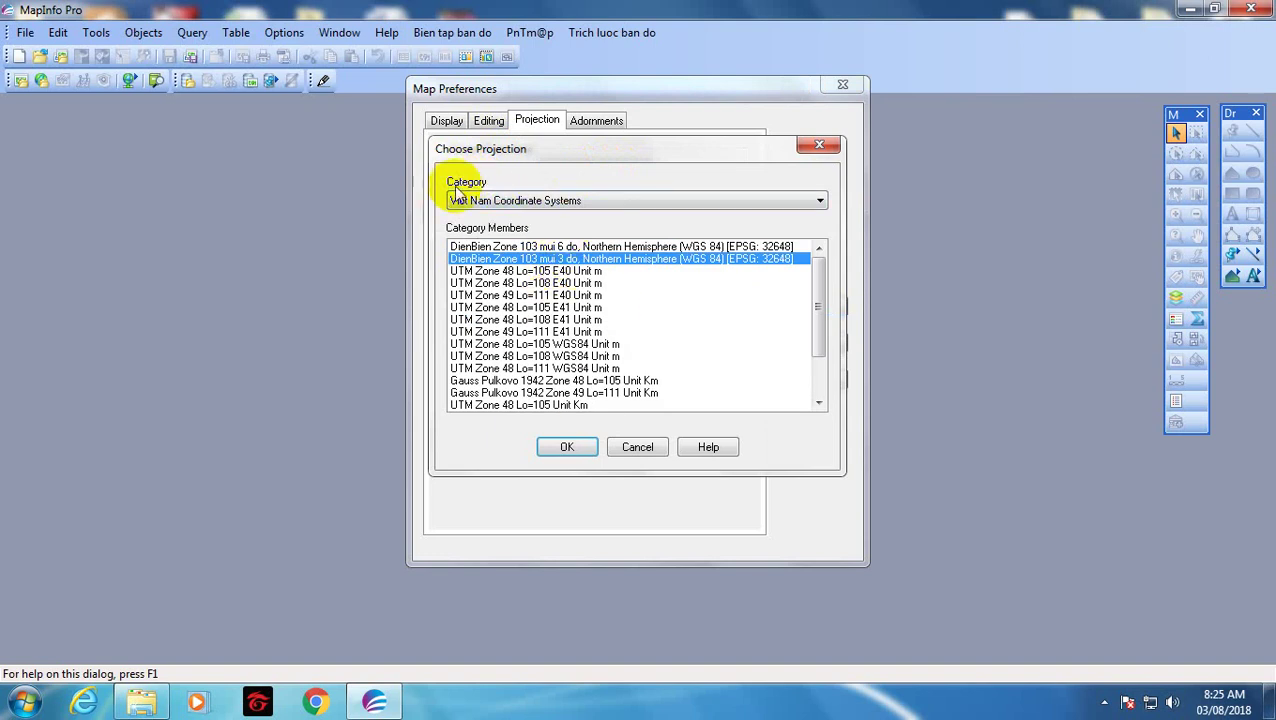
click(500, 201)
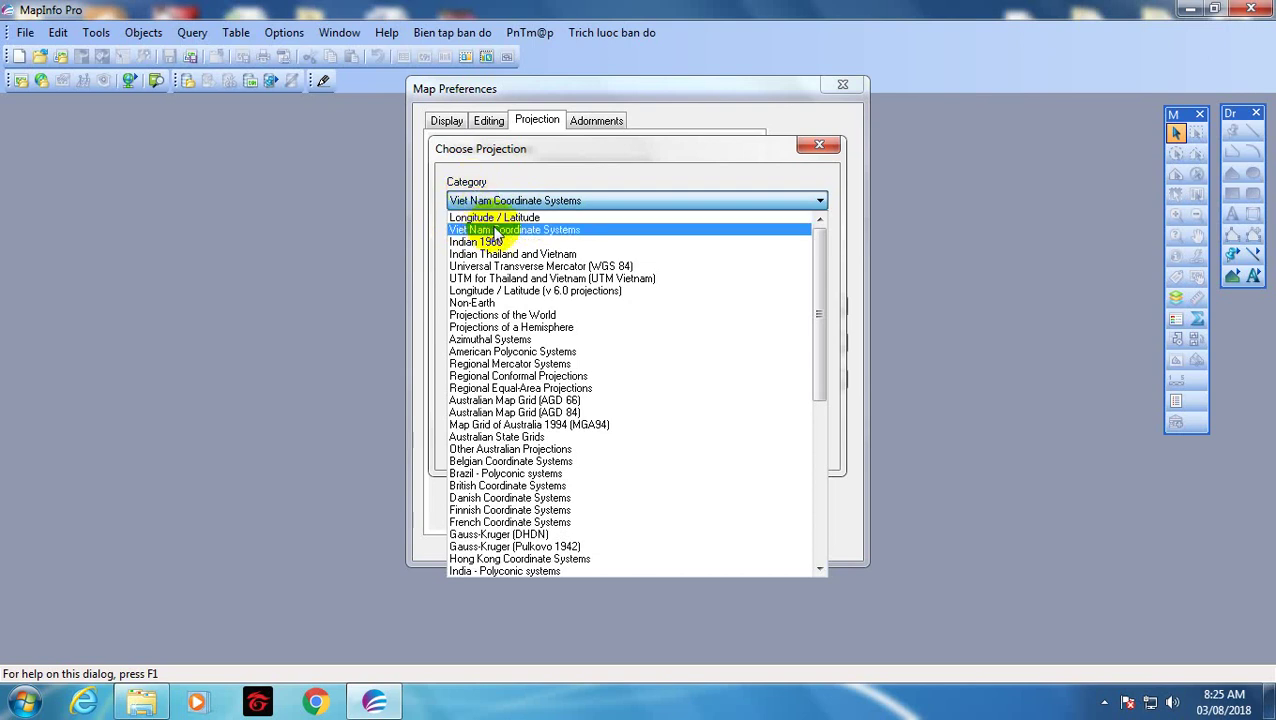
click(548, 230)
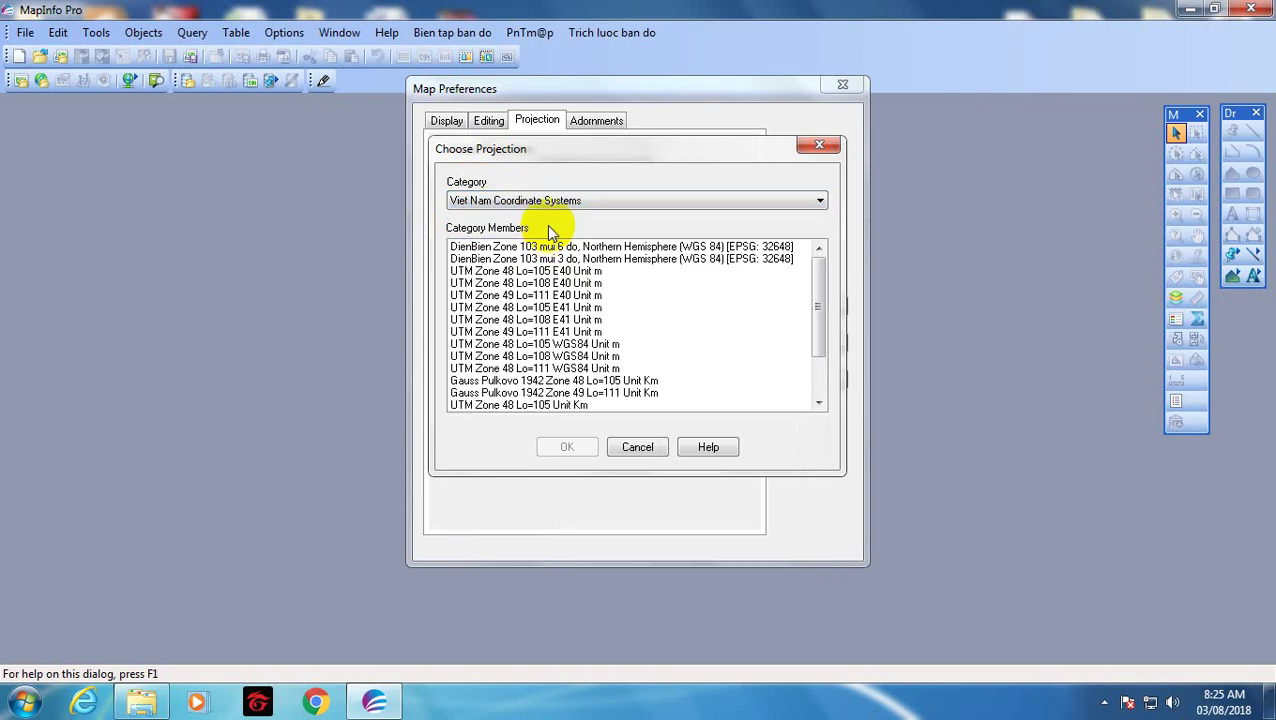
click(485, 259)
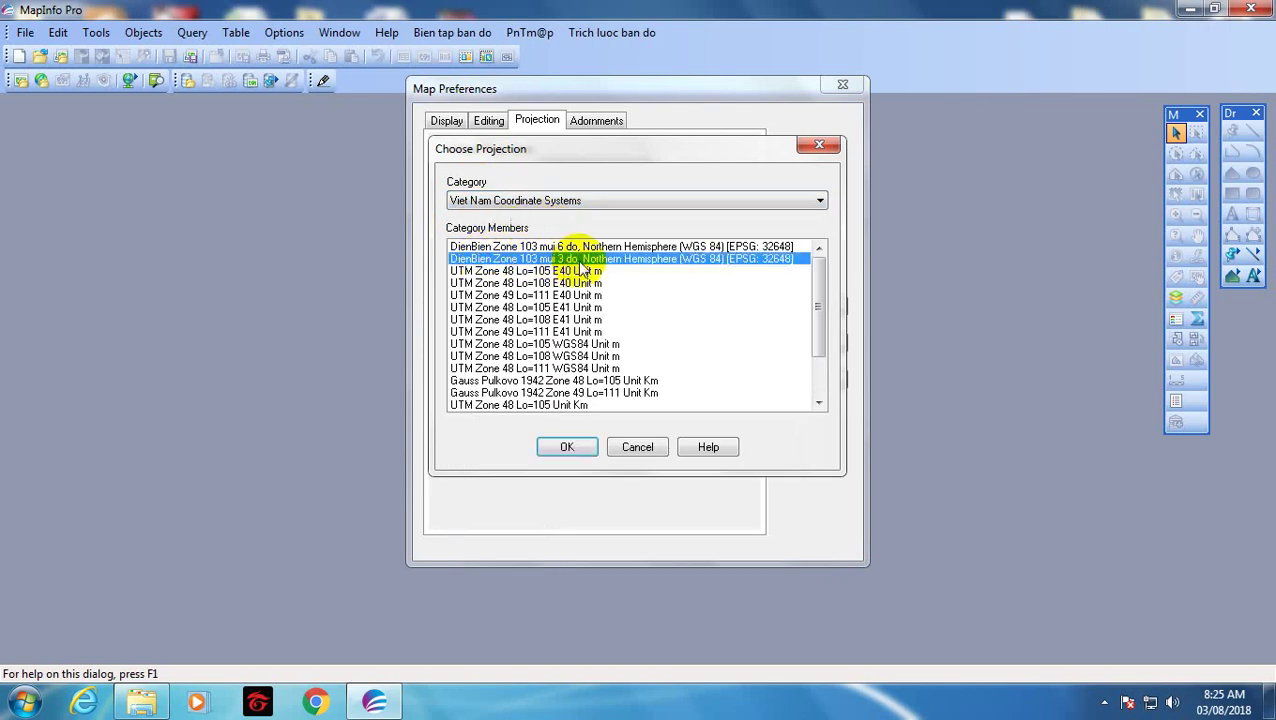
click(578, 448)
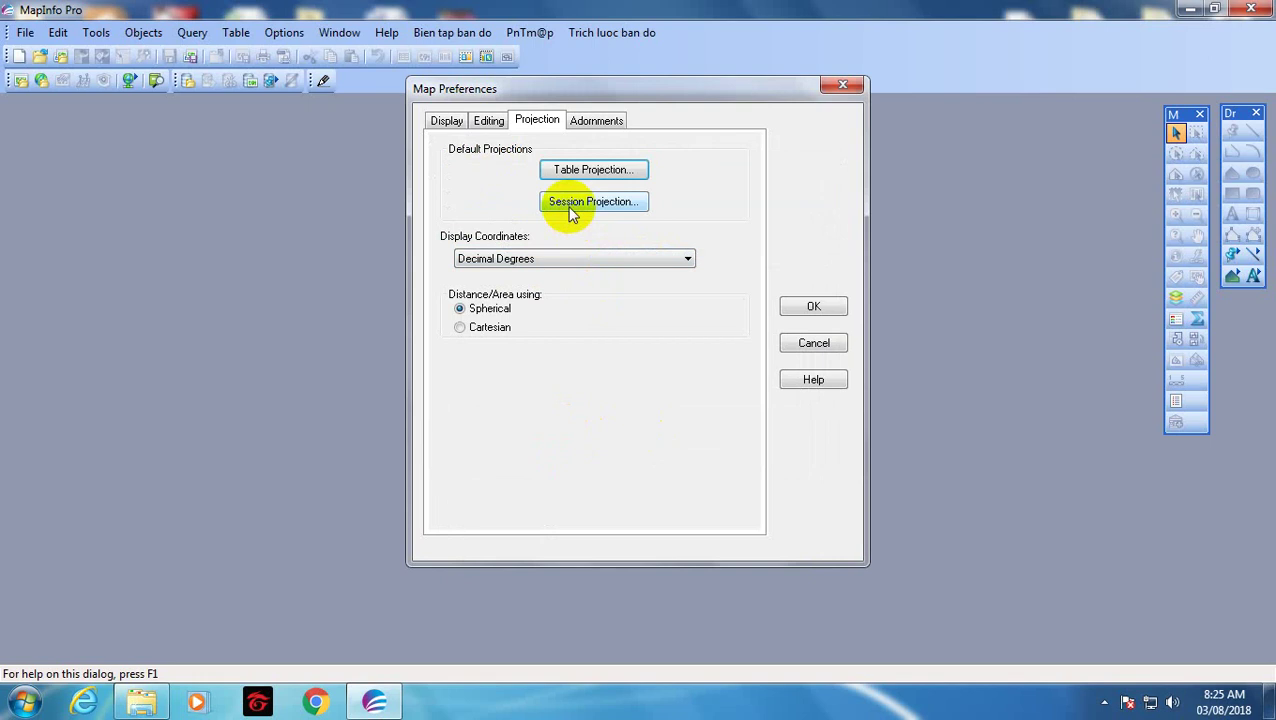
Set the default session projection to DienBien Zone 103 mui 3 do under Viet Nam Coordinate Systems, and accept and close the preferences.
click(571, 210)
click(502, 201)
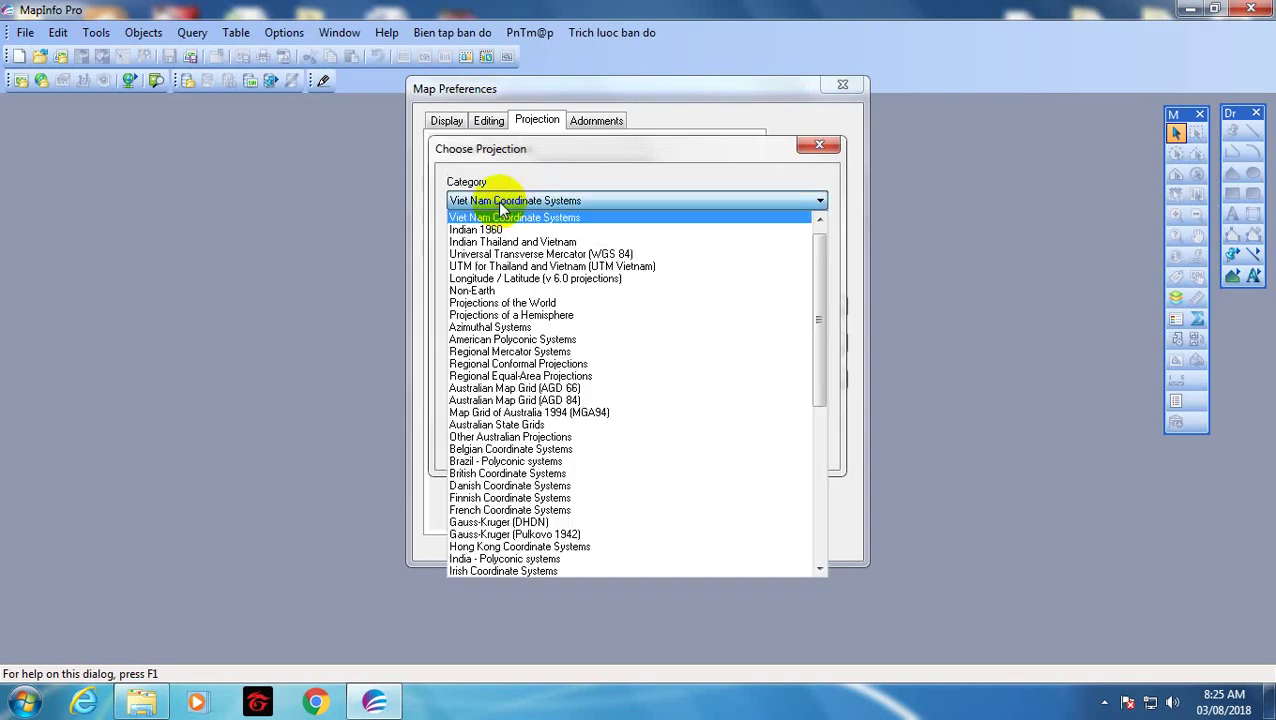
scroll(490, 215, up, 1)
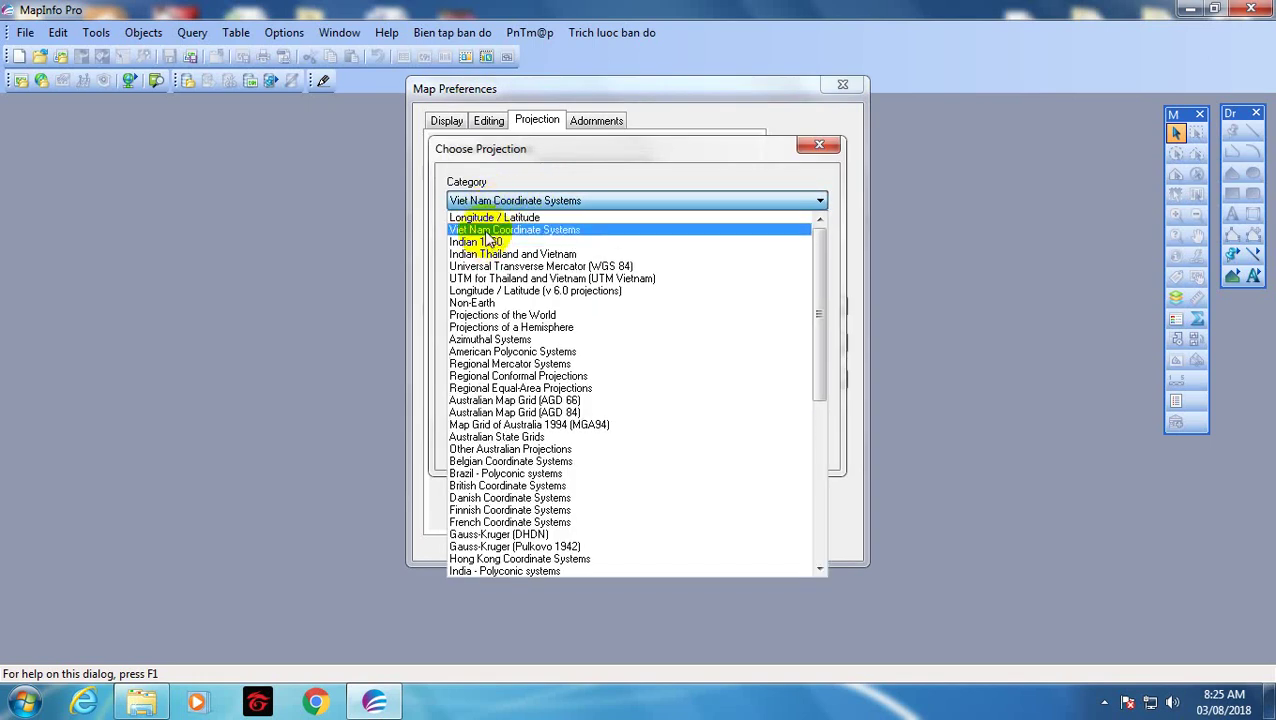
click(488, 232)
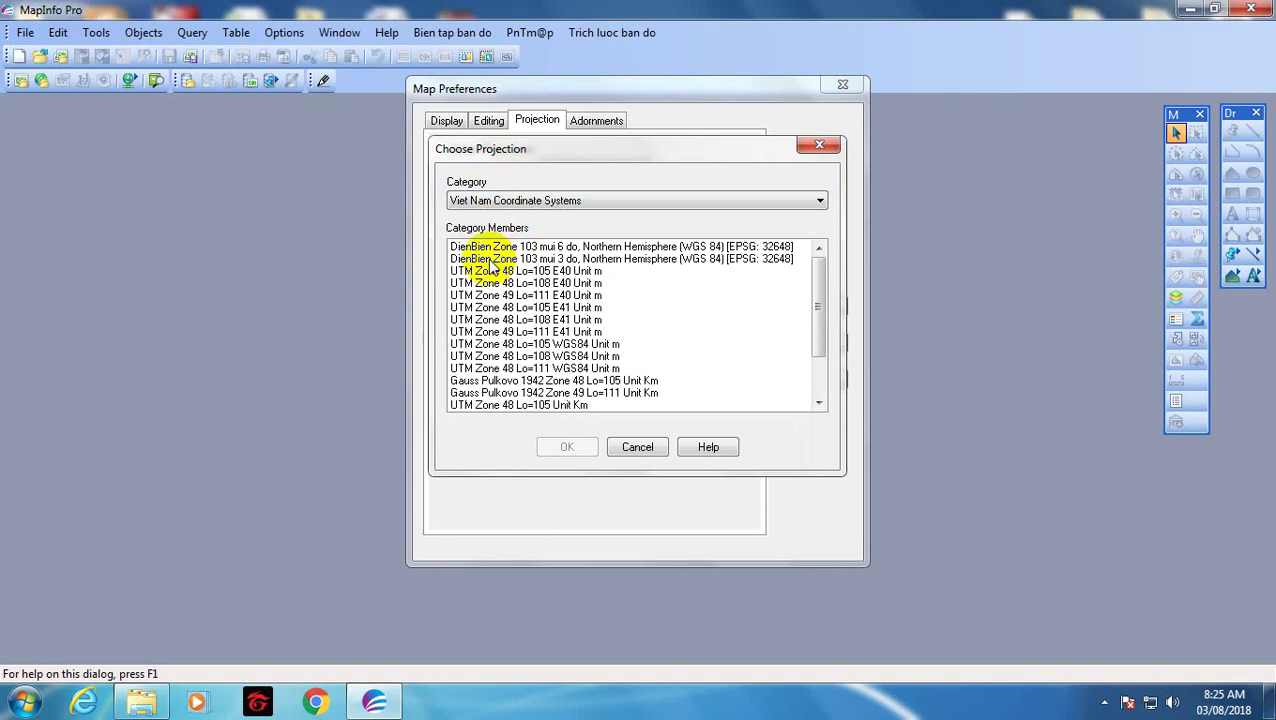
click(490, 259)
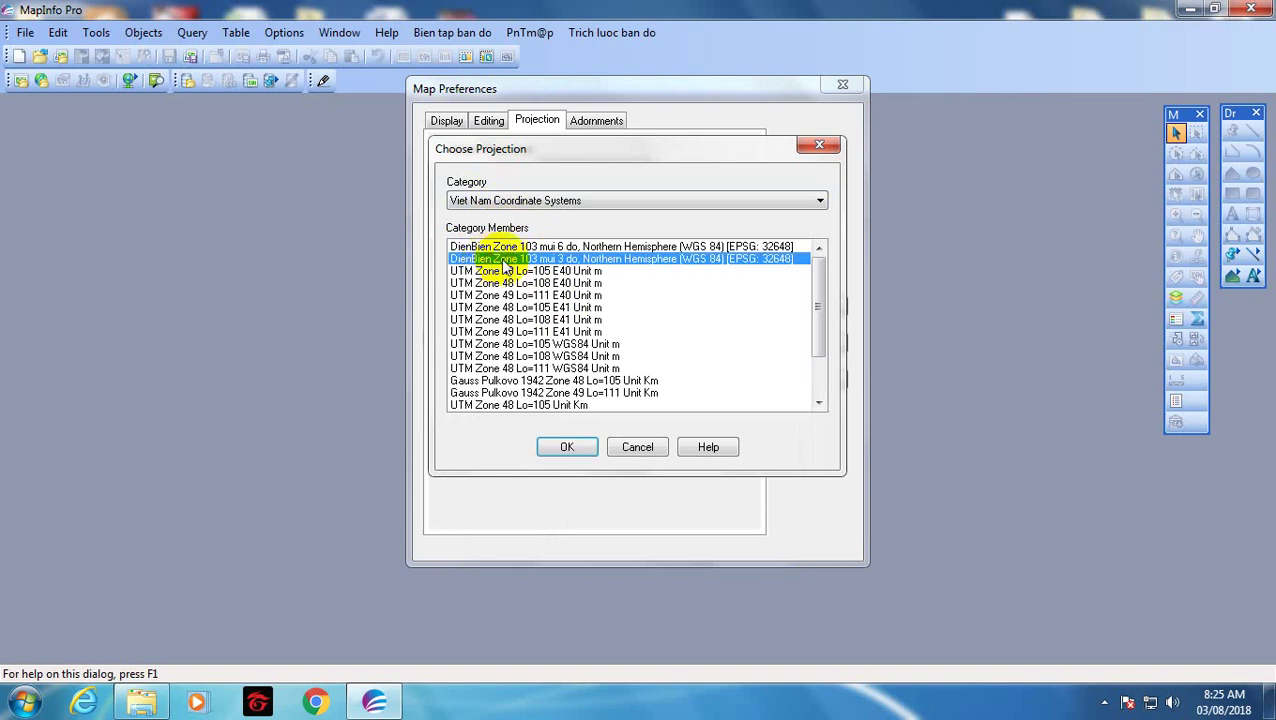
click(570, 447)
click(813, 310)
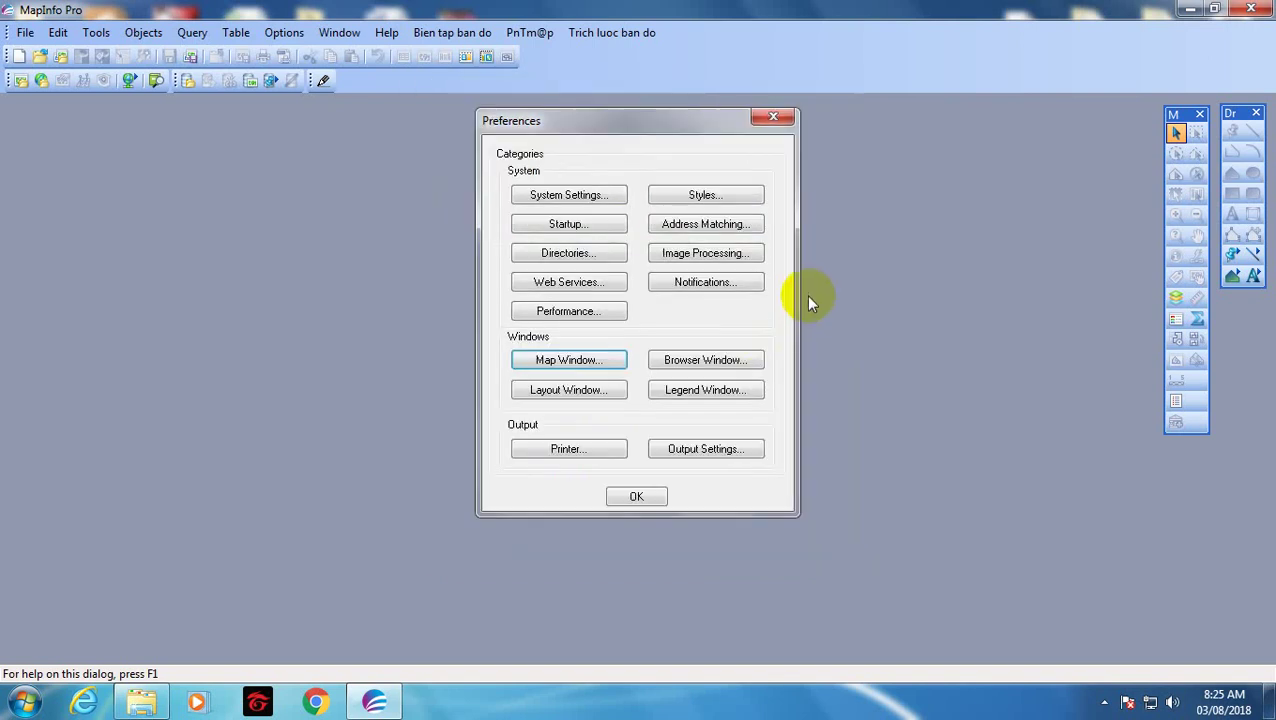
click(632, 499)
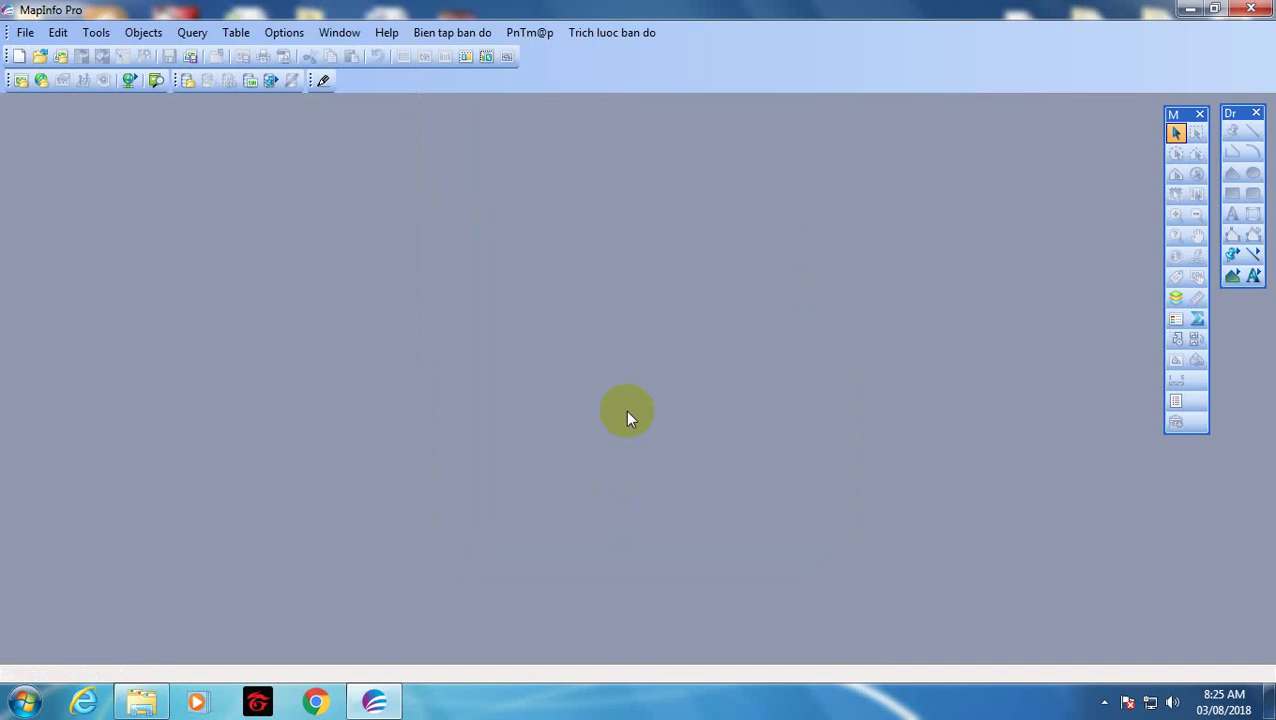